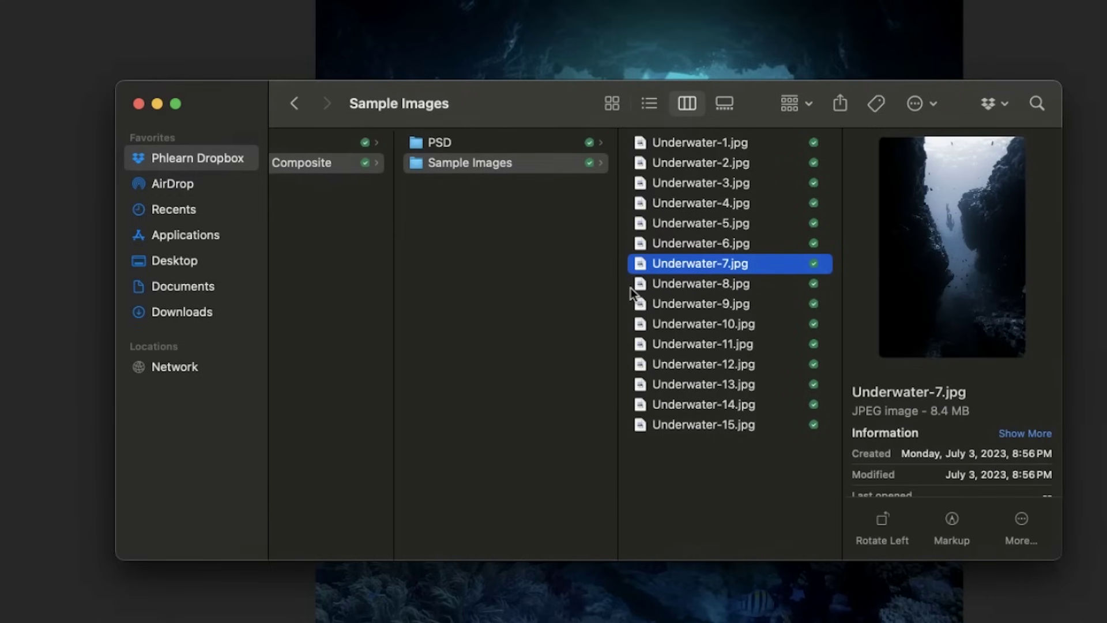
Step: Preview Underwater-8 through Underwater-11 in Sample Images, ending on Underwater-10.jpg
click(633, 291)
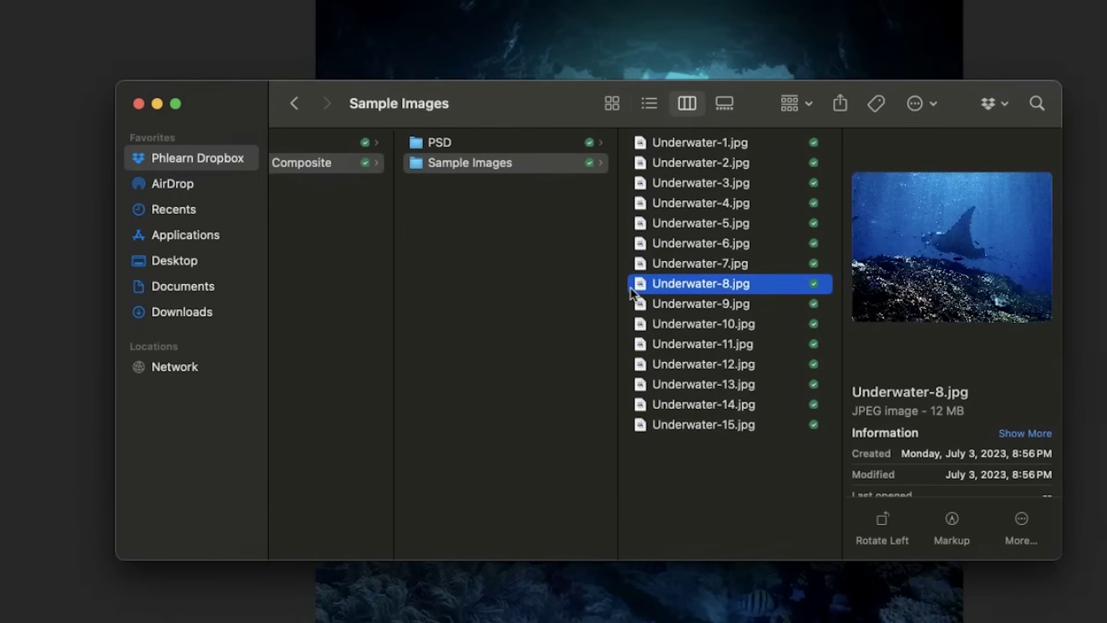
key(Down)
key(Down)
key(Down)
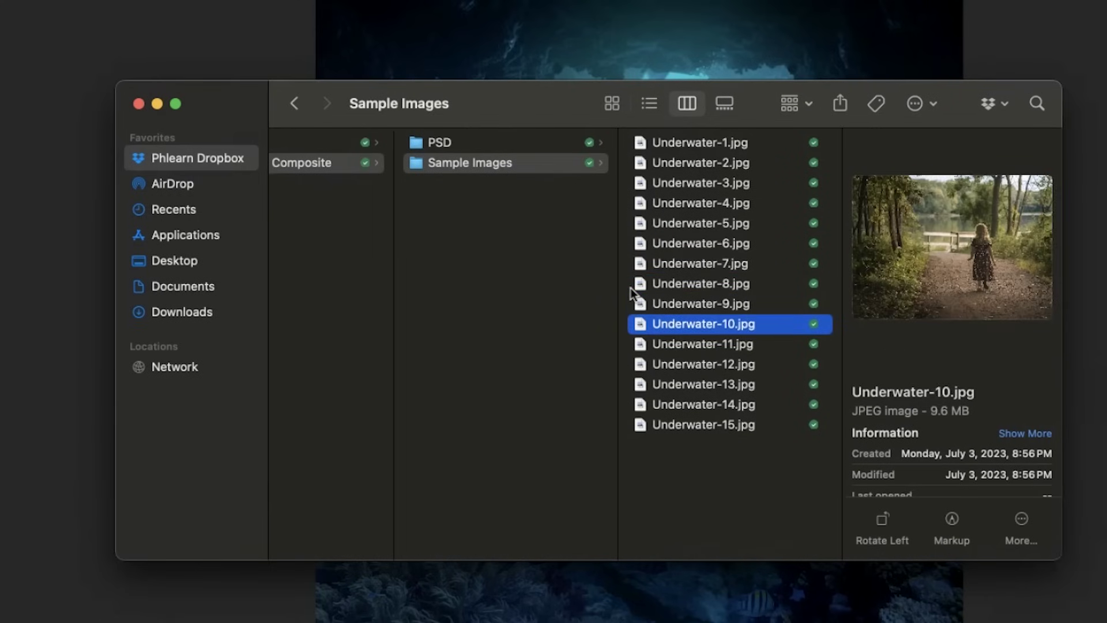
key(Up)
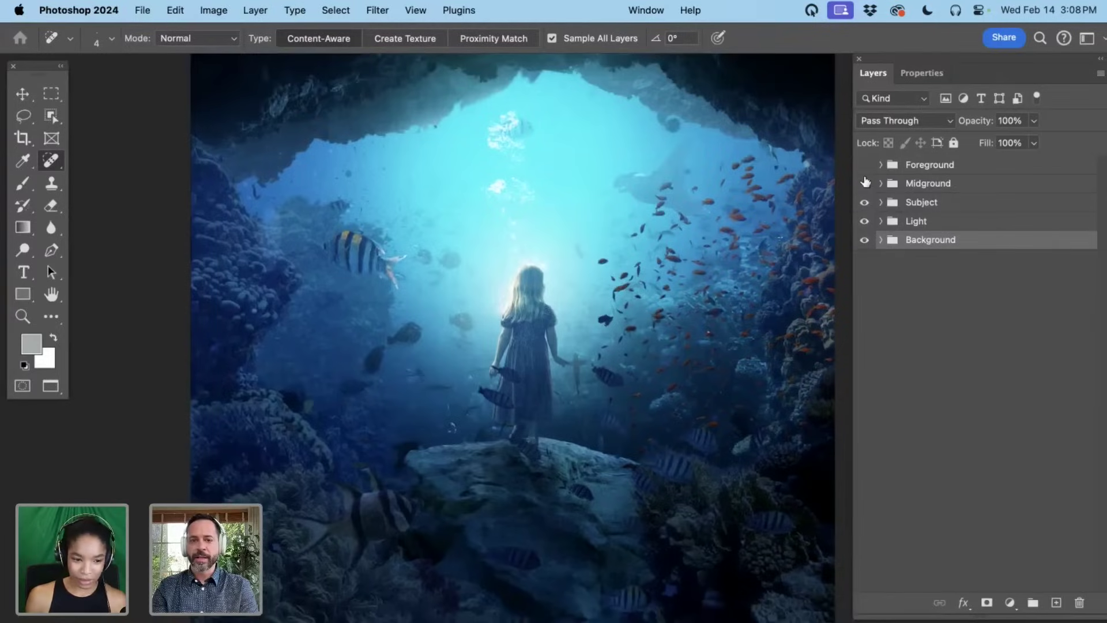
Step: Hide the Foreground, Midground, Subject and Light groups plus the Background's coral and back rock layers
drag(864, 165, 867, 222)
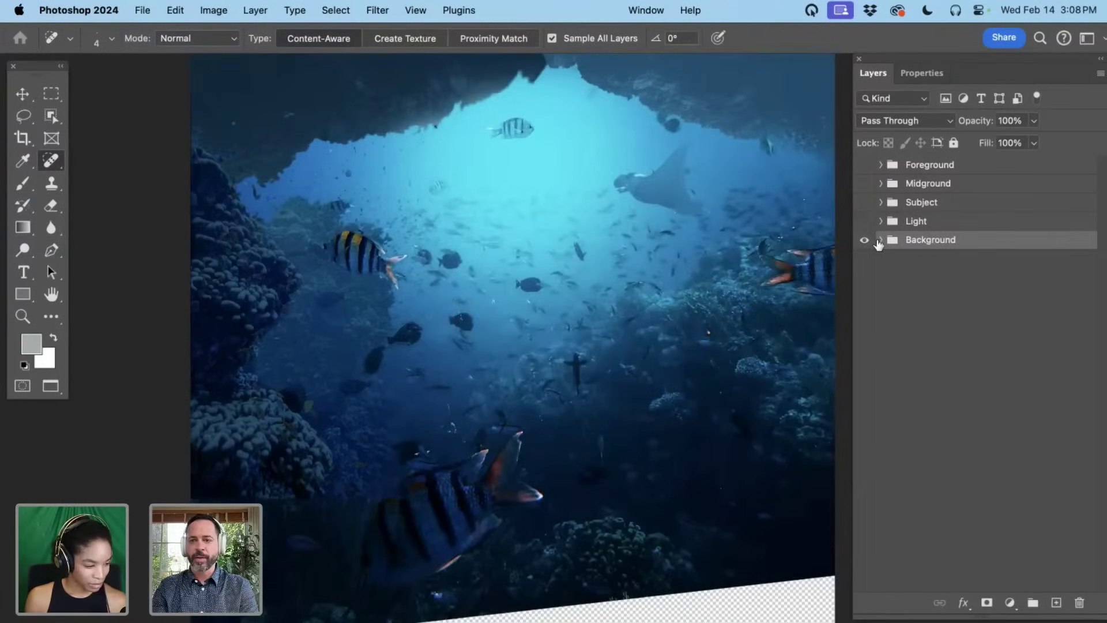
click(881, 240)
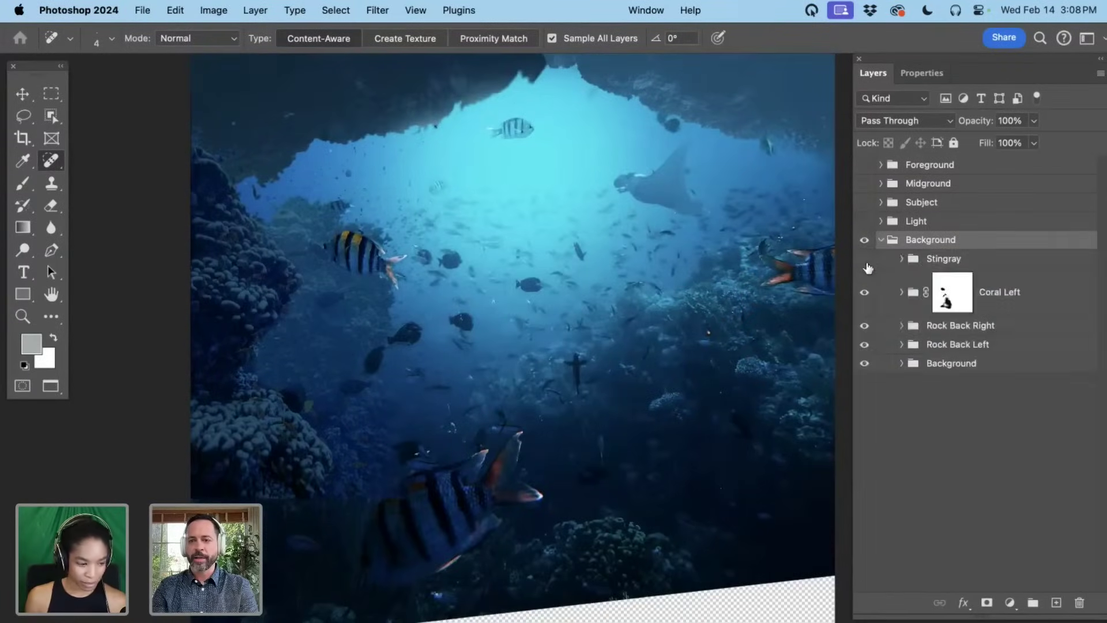
drag(865, 292, 864, 345)
Step: Show Curves 1–3, Rock Back Right and Coral Left again, leaving Stingray hidden
click(902, 364)
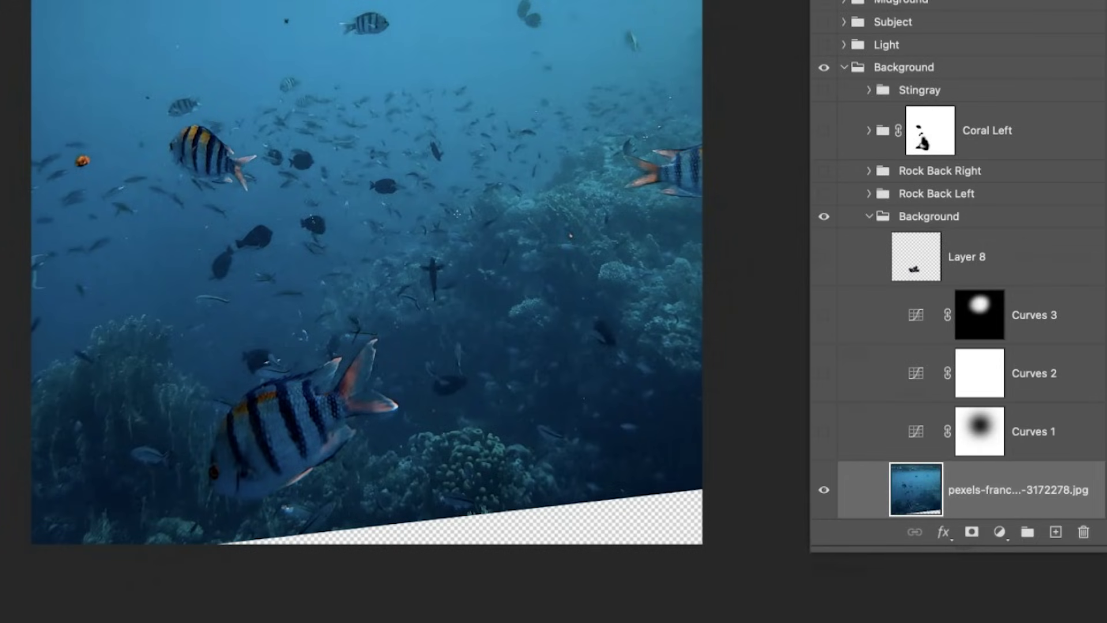
drag(838, 431, 838, 332)
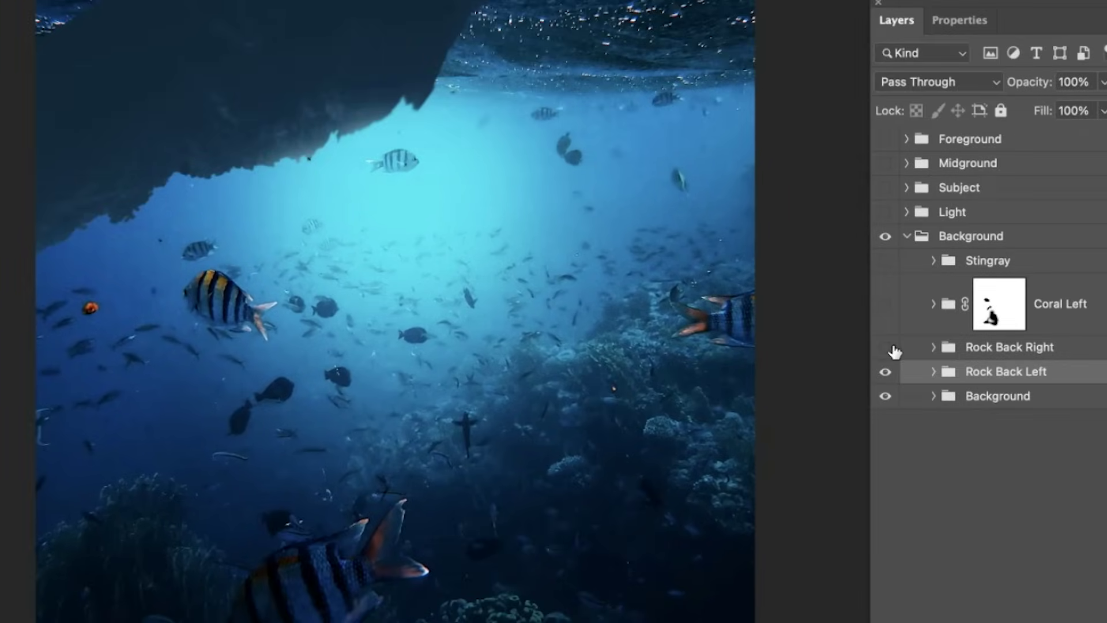
click(885, 348)
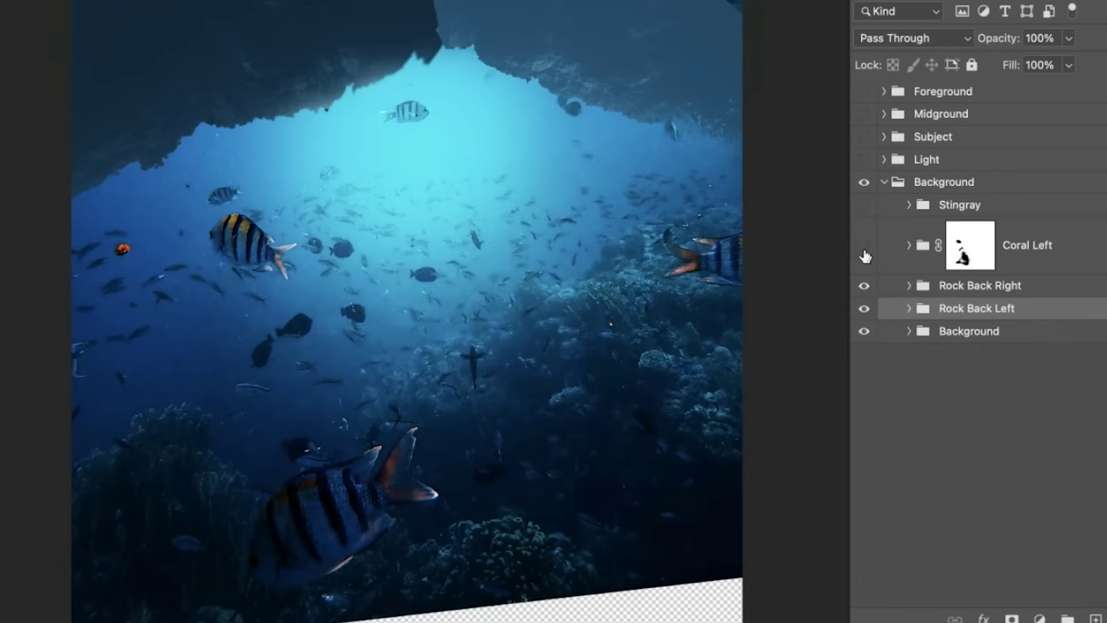
click(865, 246)
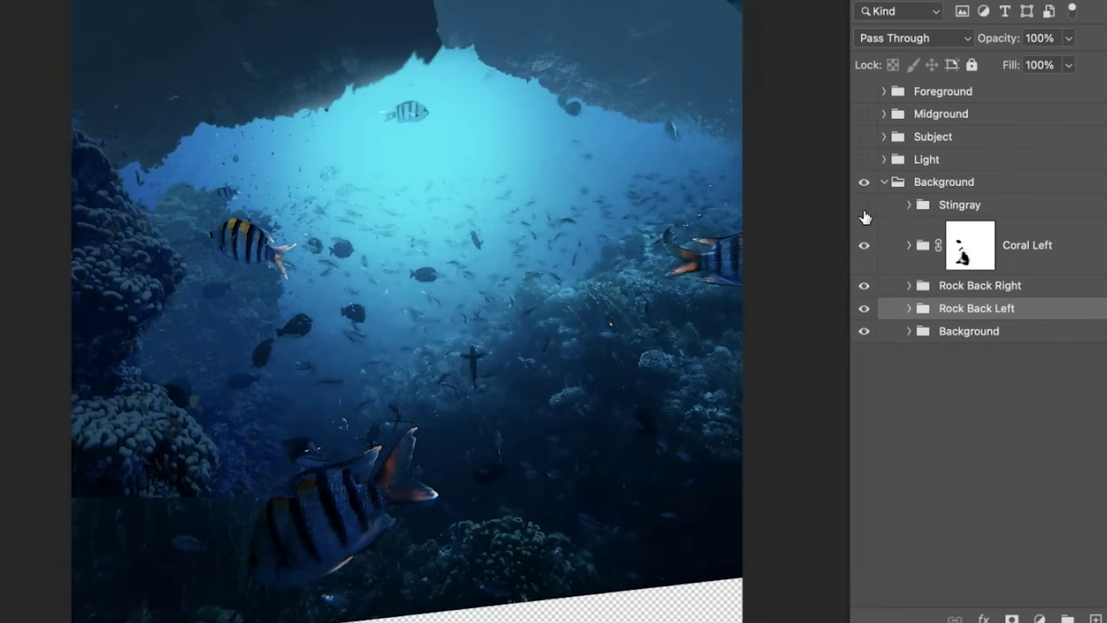
Step: Make the Stingray layer visible in the background scene
click(865, 208)
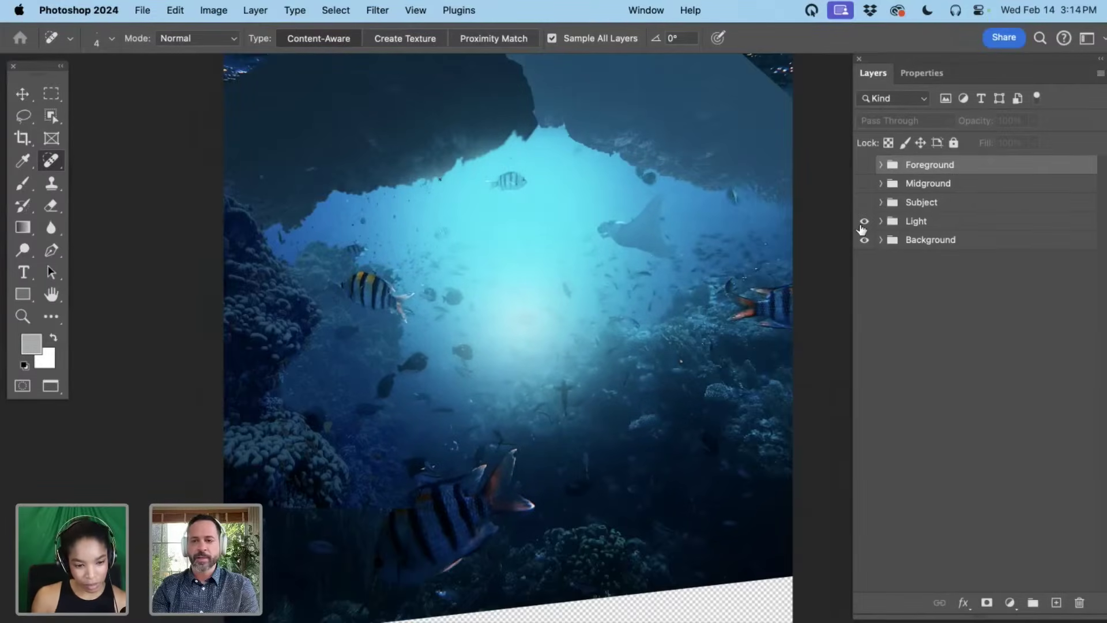
Step: Show the Subject group and expand it and its Girl group
click(865, 203)
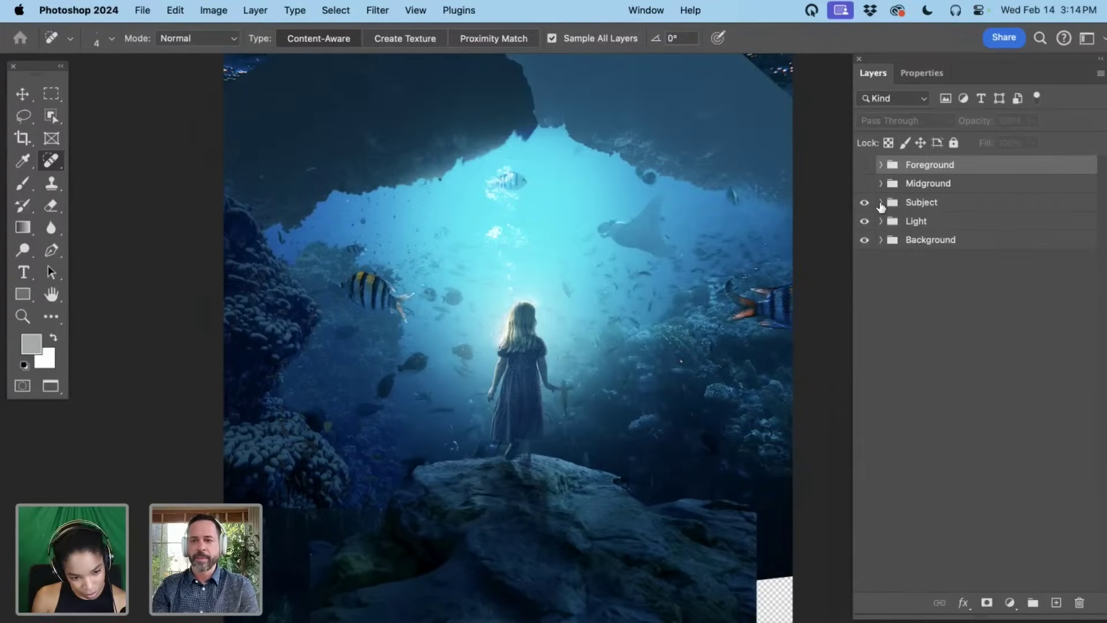
click(881, 203)
click(902, 262)
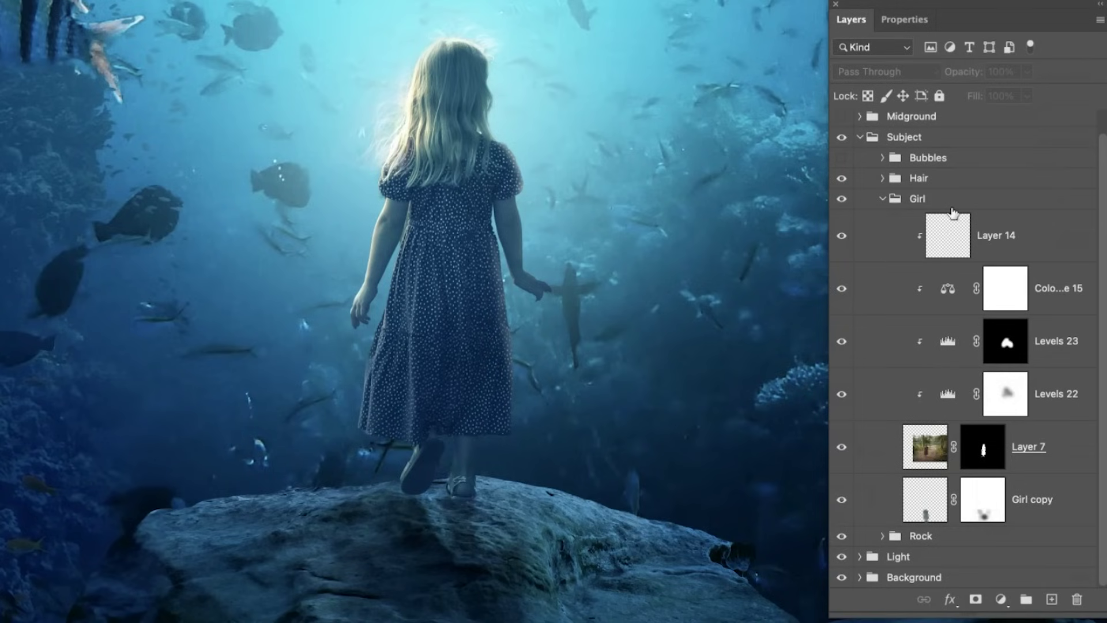
click(953, 203)
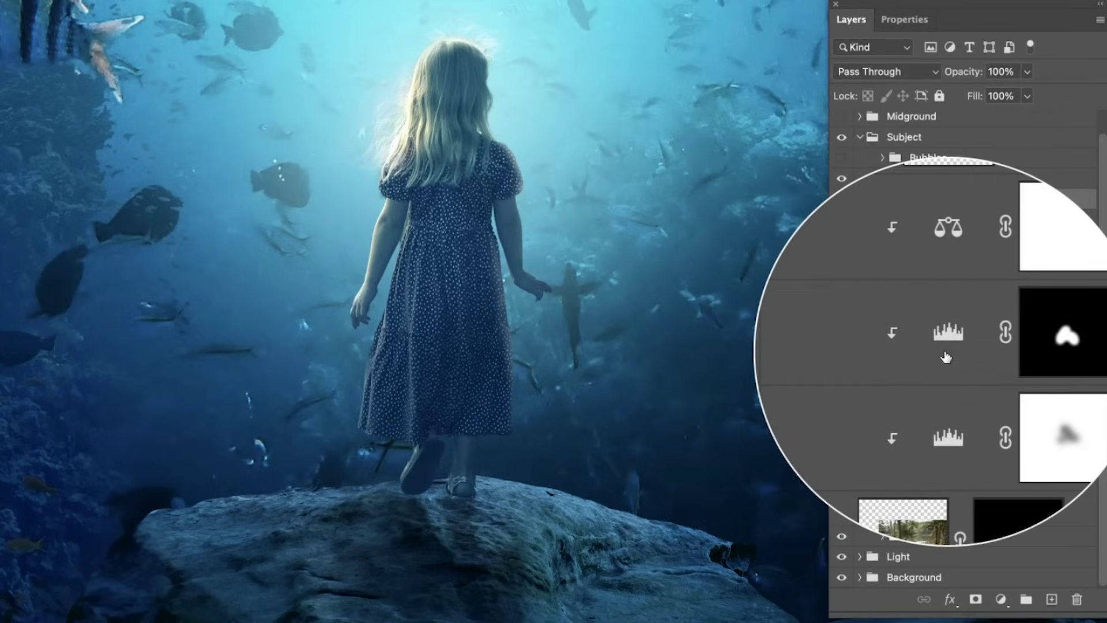
Step: Hide Levels 22 and disable Layer 7's mask to inspect the original forest photo
click(843, 397)
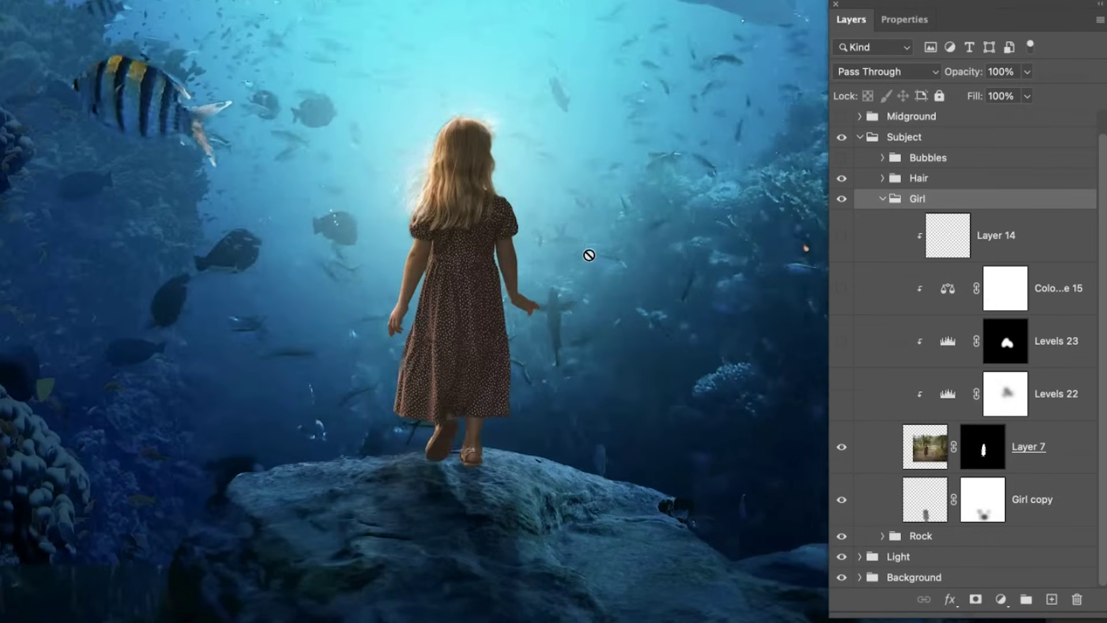
shift+click(980, 447)
scroll(691, 358, down, 3)
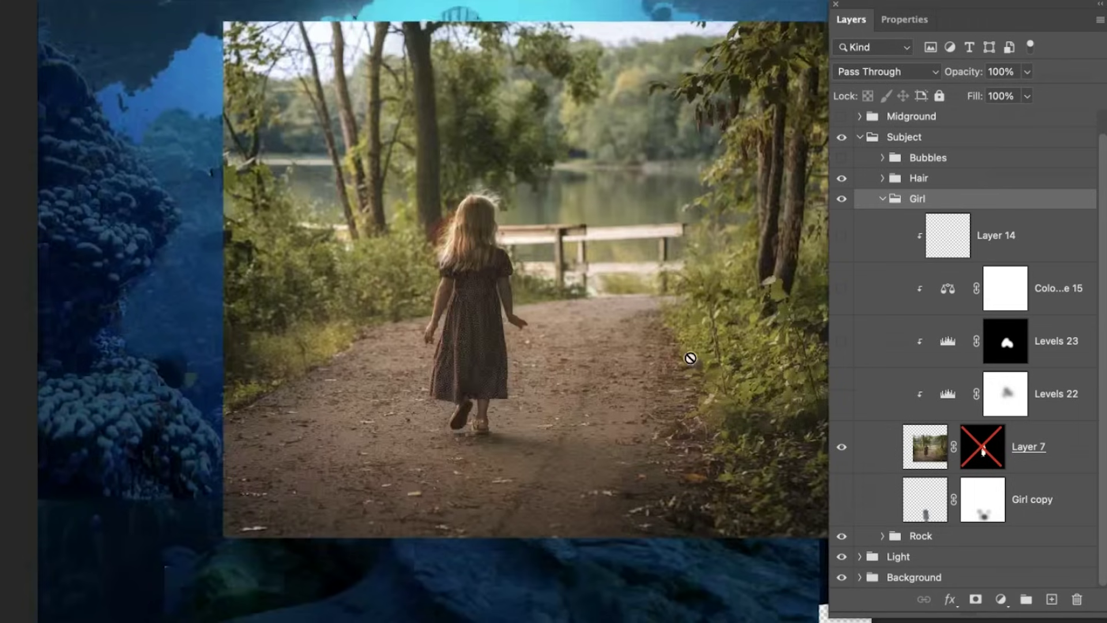
scroll(690, 358, right, 2)
scroll(690, 358, down, 2)
scroll(690, 358, up, 2)
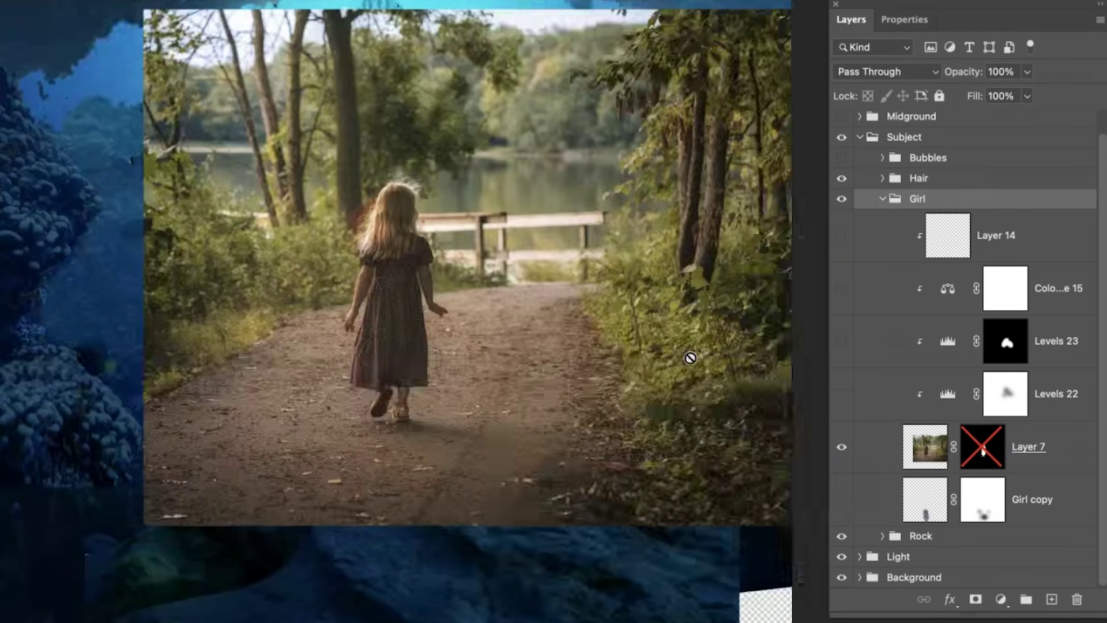
Step: Re-enable Layer 7's mask and Levels 22 and 23 to restore the girl's underwater tones
shift+click(983, 448)
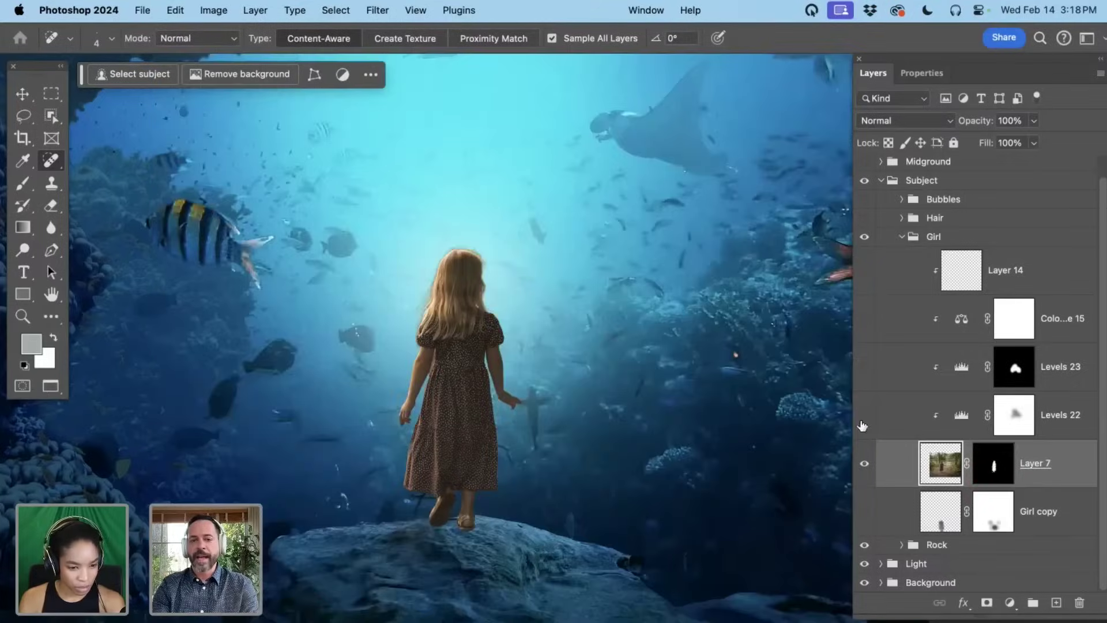
click(863, 416)
click(867, 376)
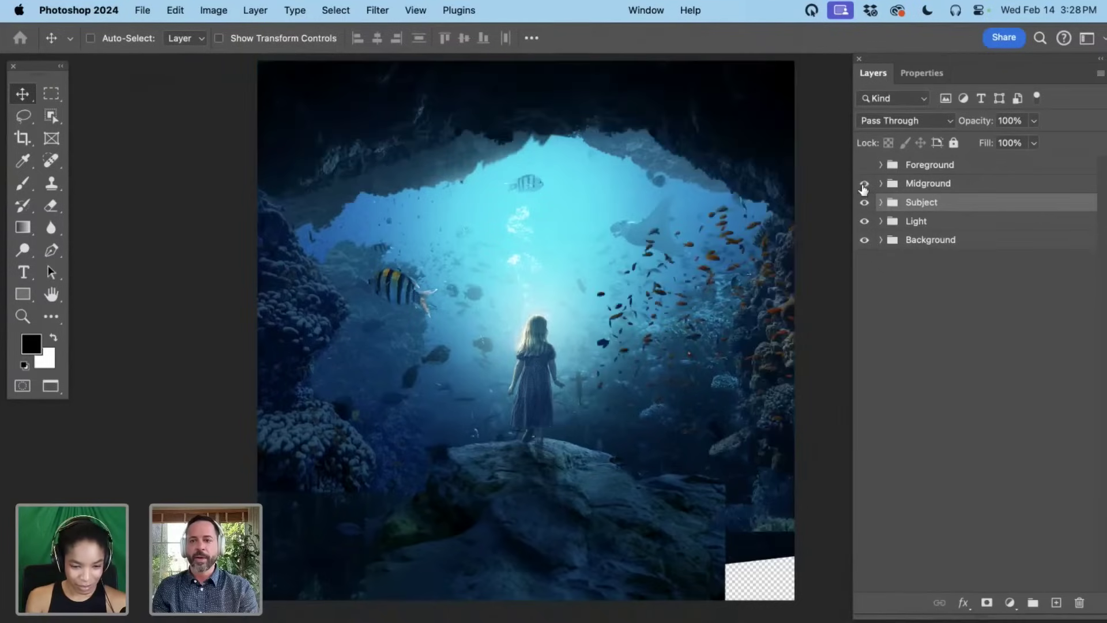
Step: In Midground, compare with Rock Front Left and the orange fish school hidden, then restore both
click(881, 183)
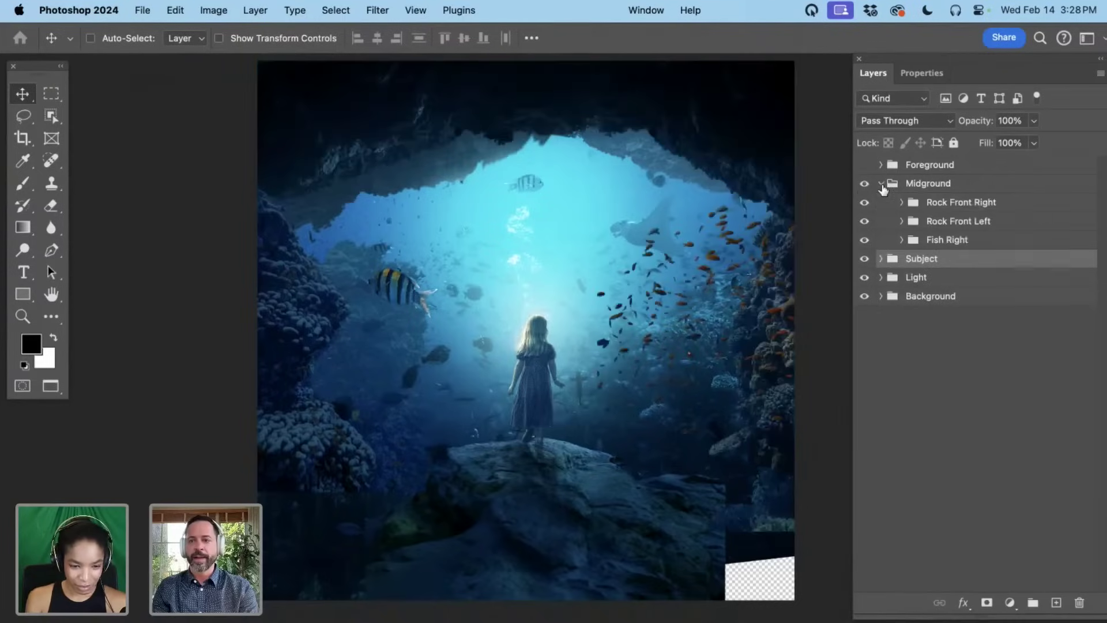
click(865, 222)
click(866, 221)
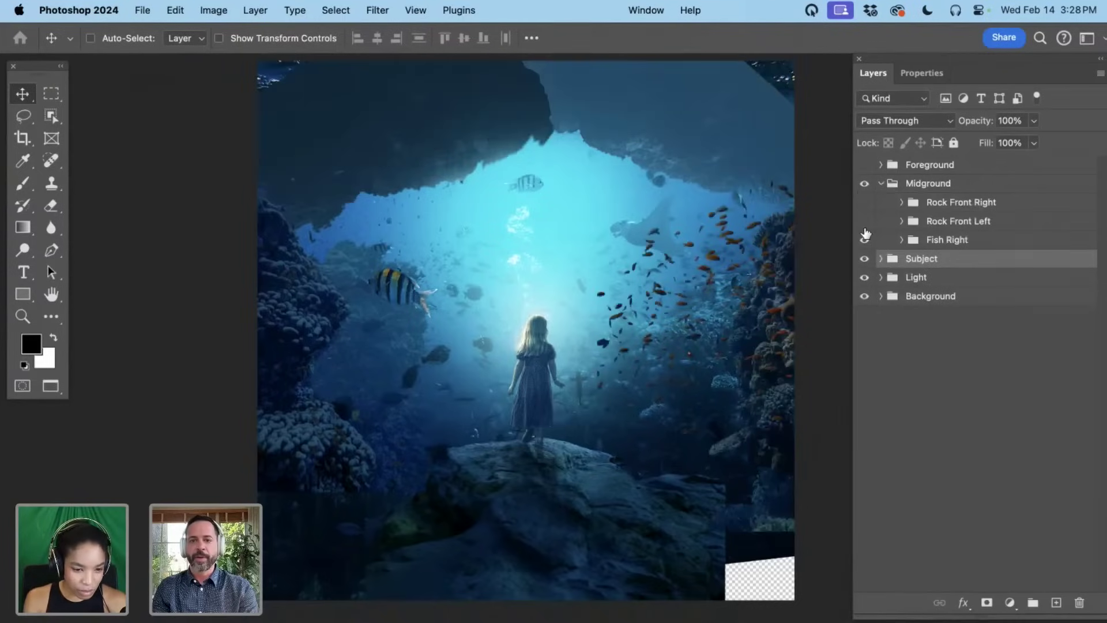
click(865, 222)
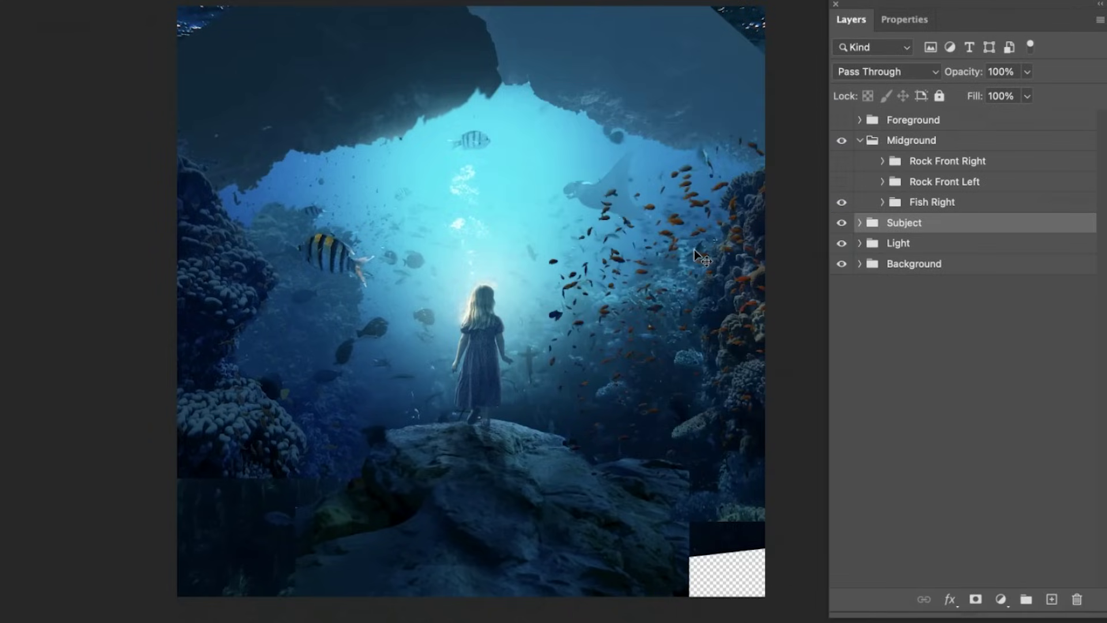
click(842, 207)
drag(842, 208, 843, 161)
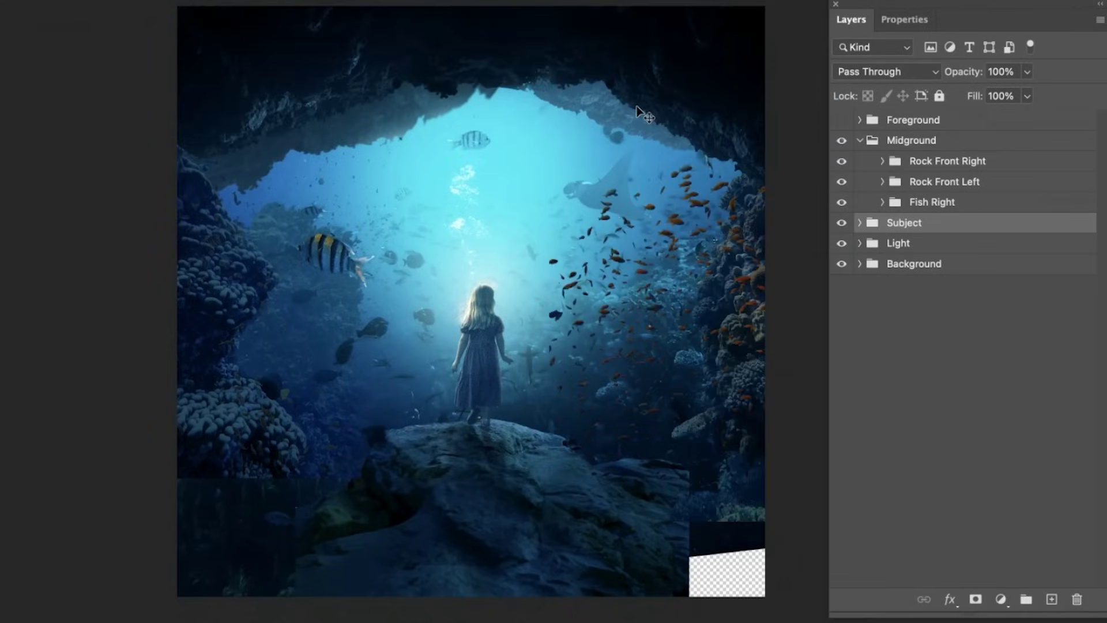
click(860, 141)
Step: Show the Foreground group, keeping only its Coral Middle layer visible
click(859, 119)
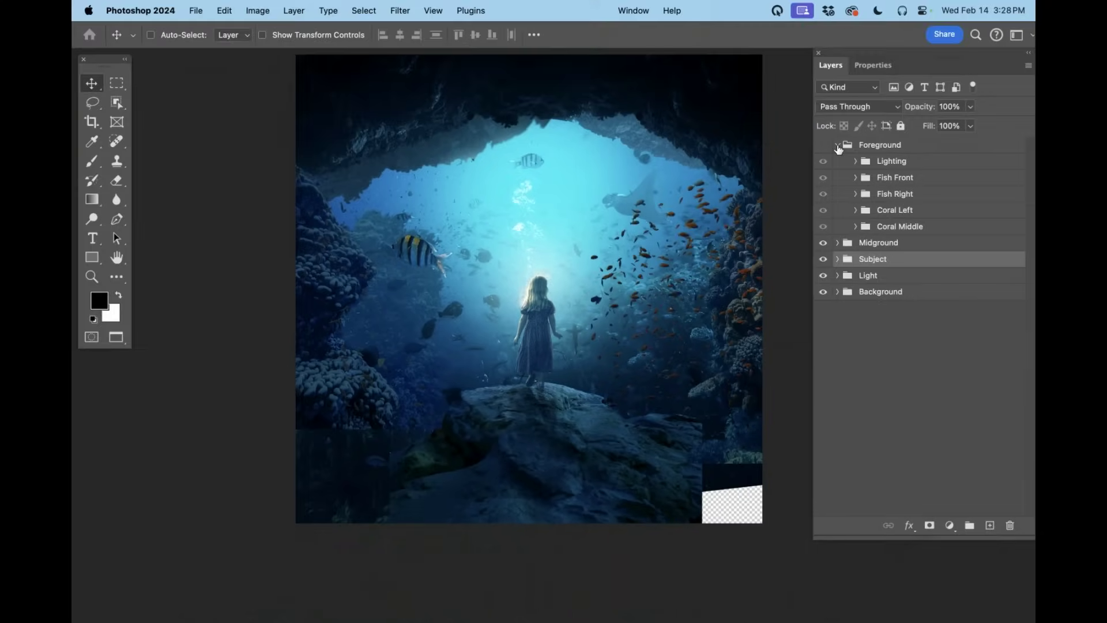
click(824, 146)
drag(824, 165, 823, 210)
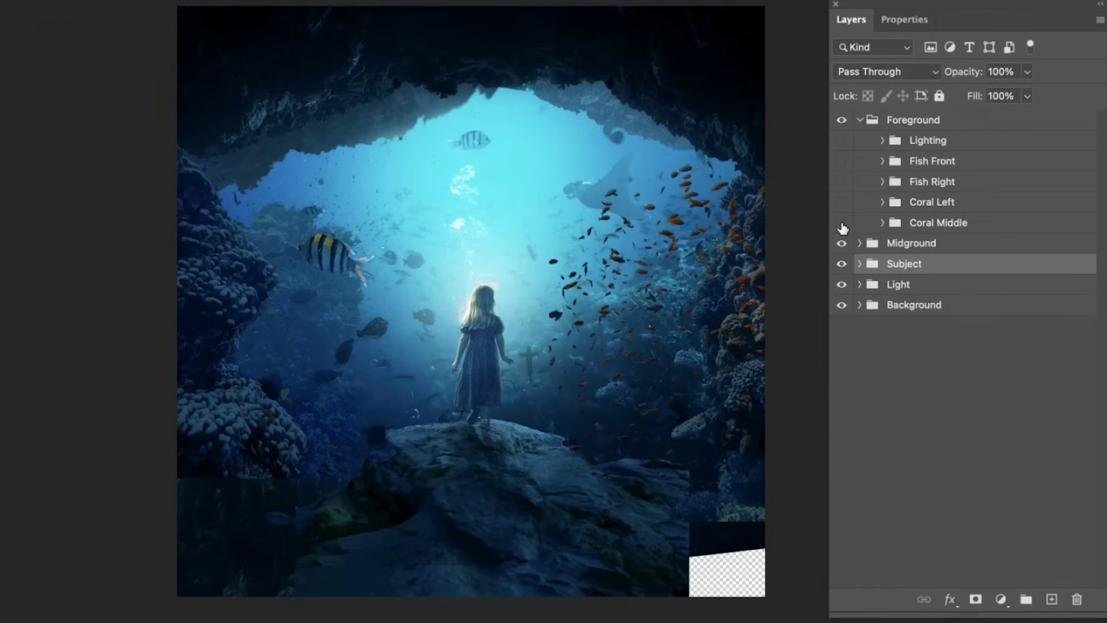
scroll(426, 476, down, 3)
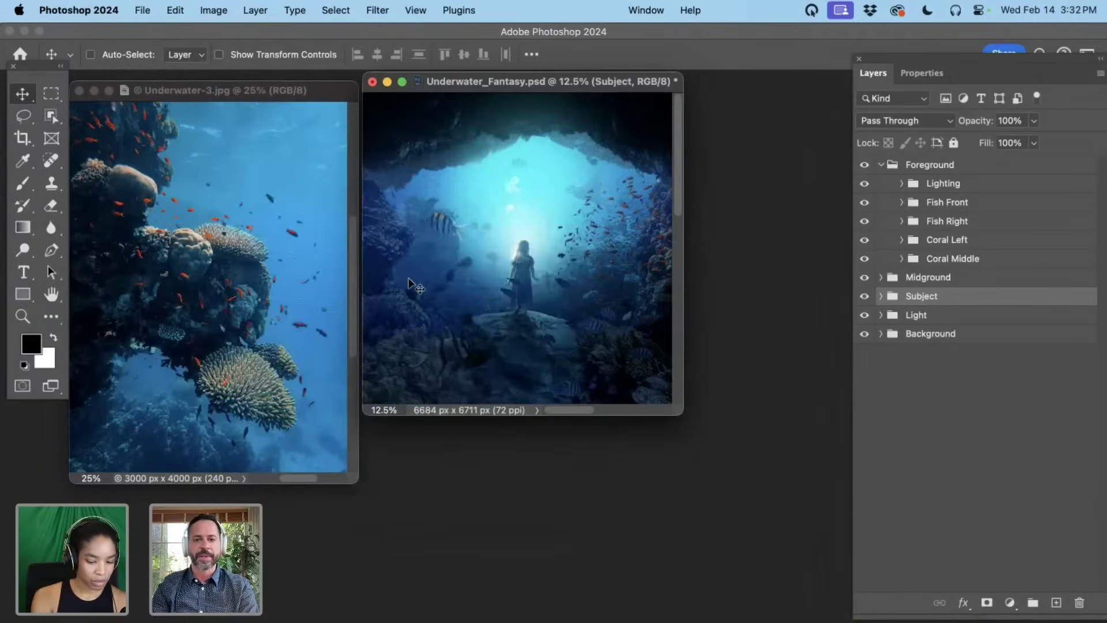
Step: Drag the Underwater-3.jpg coral photo into Underwater_Fantasy.psd as Layer 16
key(super+equal)
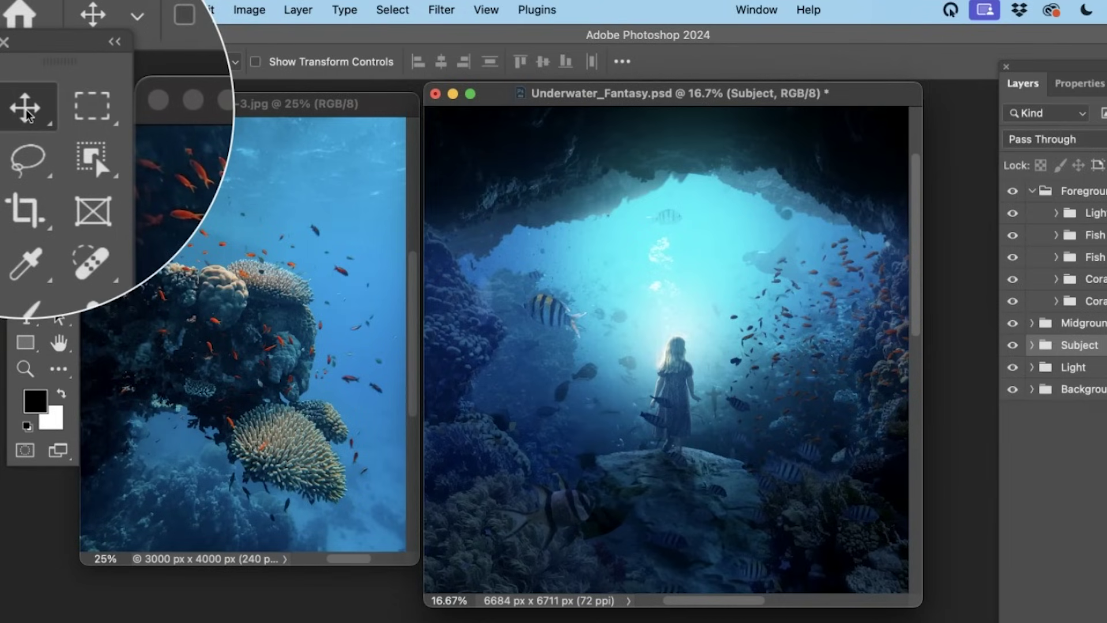
click(239, 296)
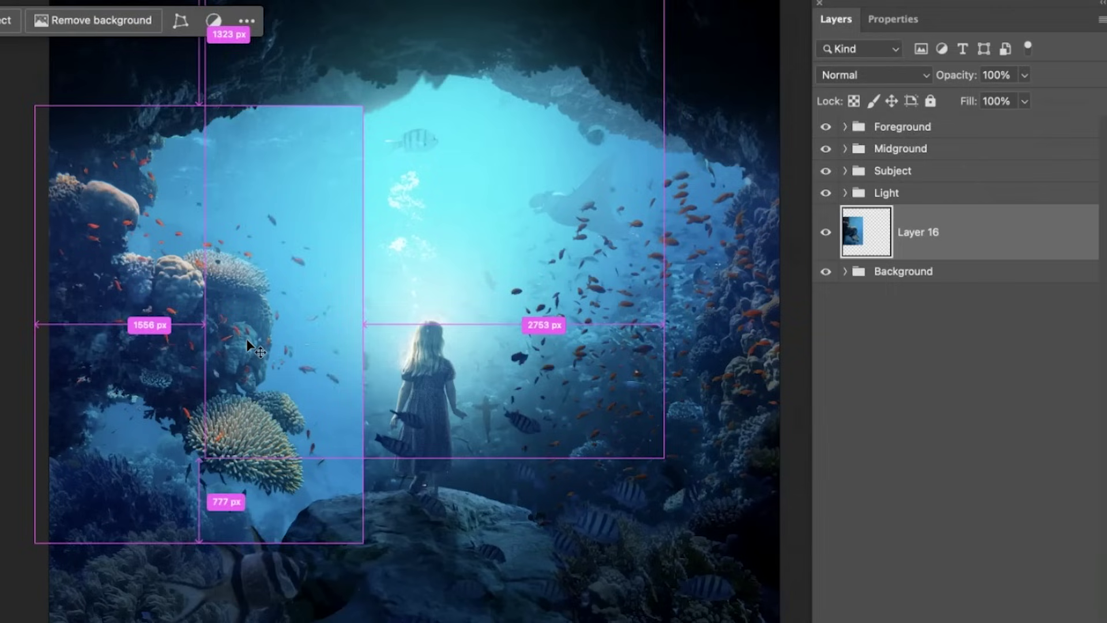
drag(247, 338, 250, 346)
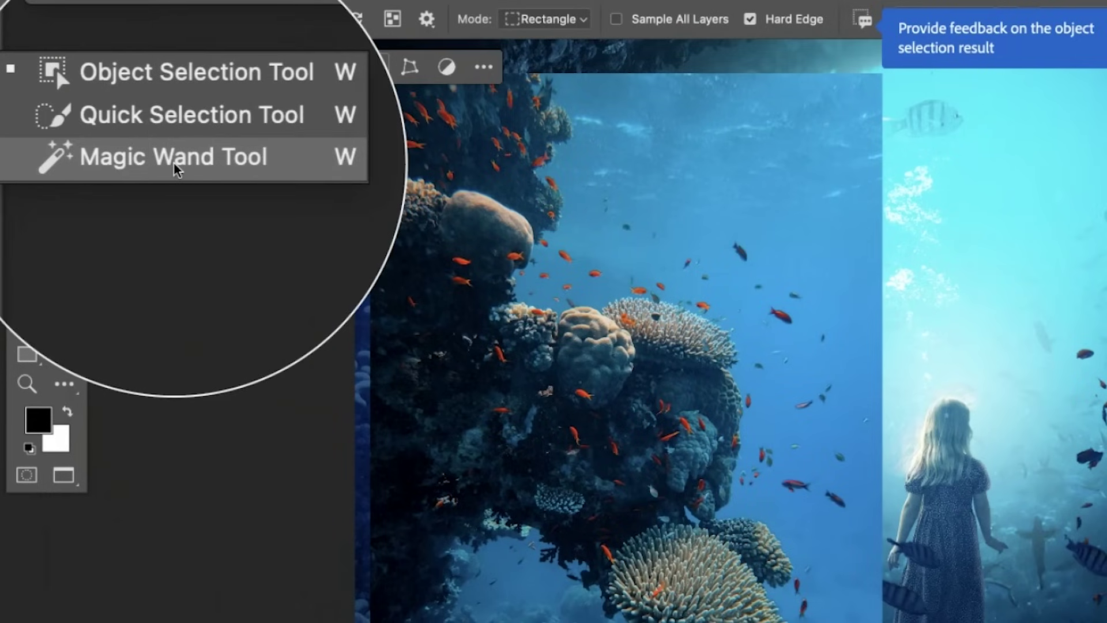
Step: Select the open blue water around the coral by similar colour
click(176, 169)
click(642, 271)
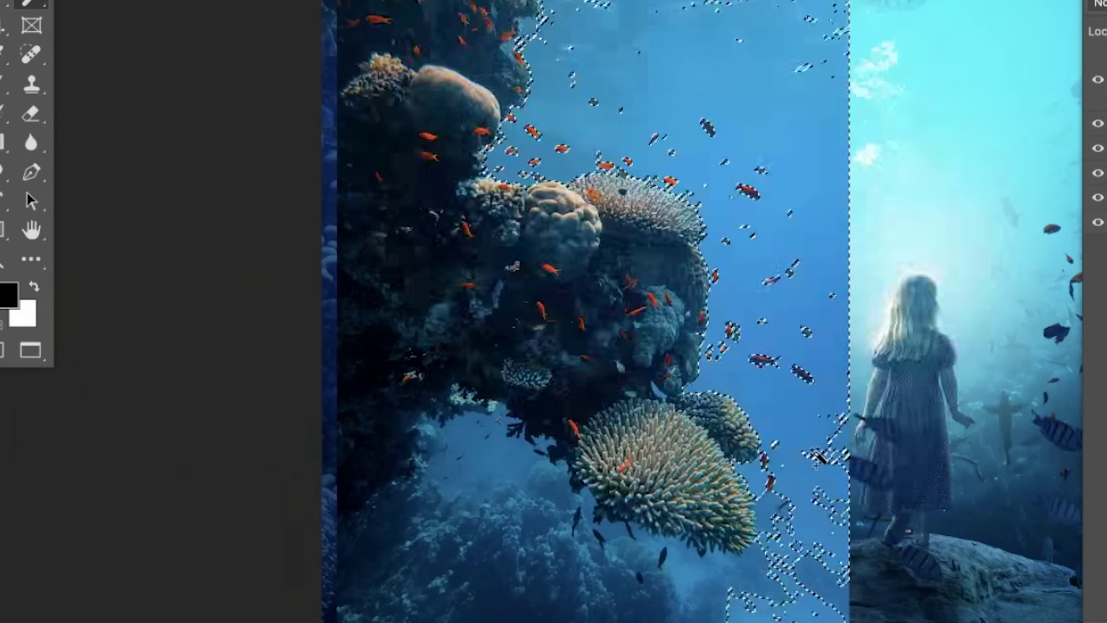
shift+click(474, 449)
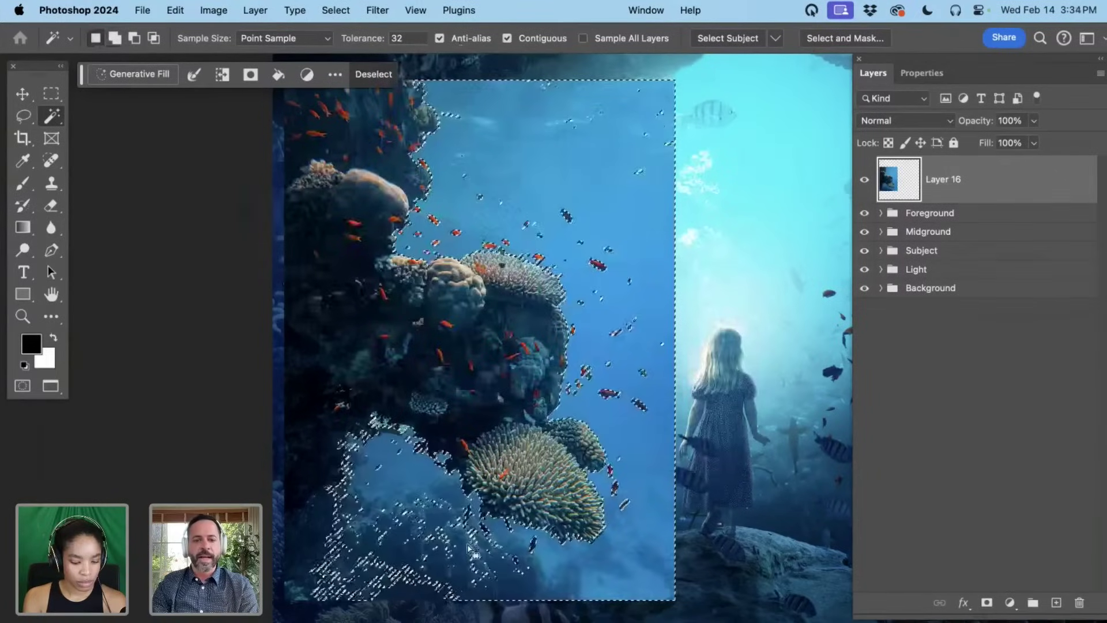
shift+click(434, 548)
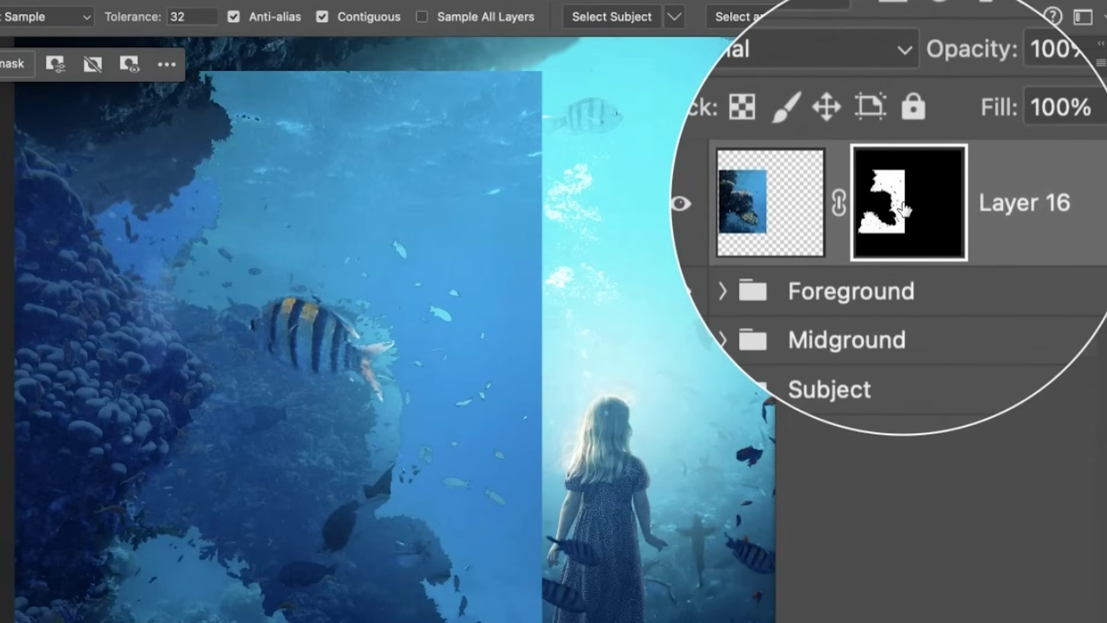
Step: Invert Layer 16's mask to reveal the coral and move it to the left side
click(167, 64)
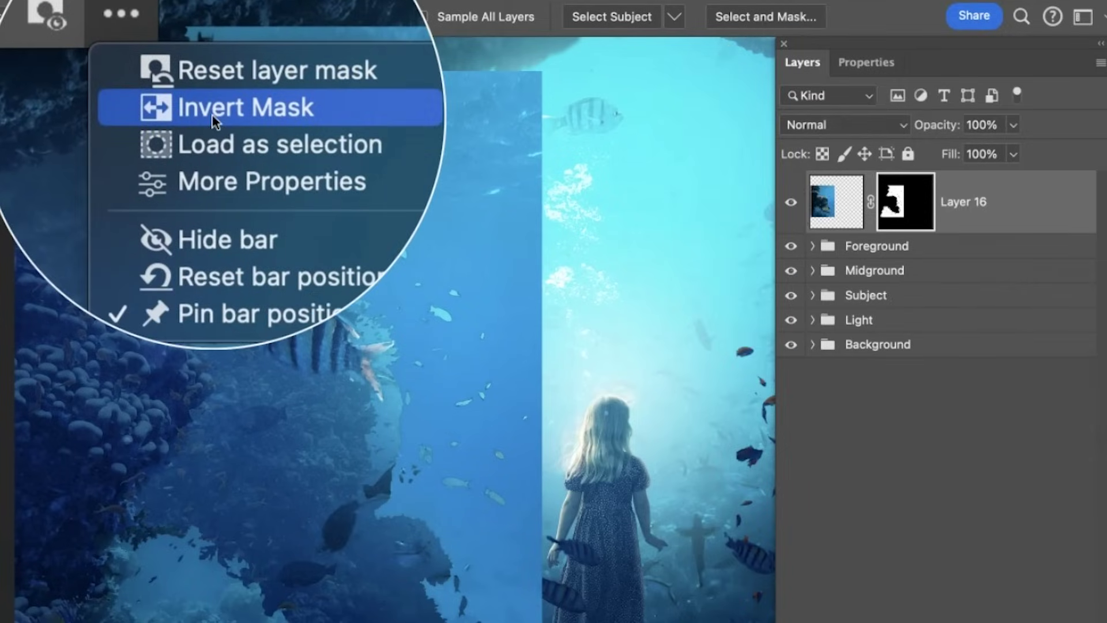
click(213, 121)
drag(405, 500, 333, 523)
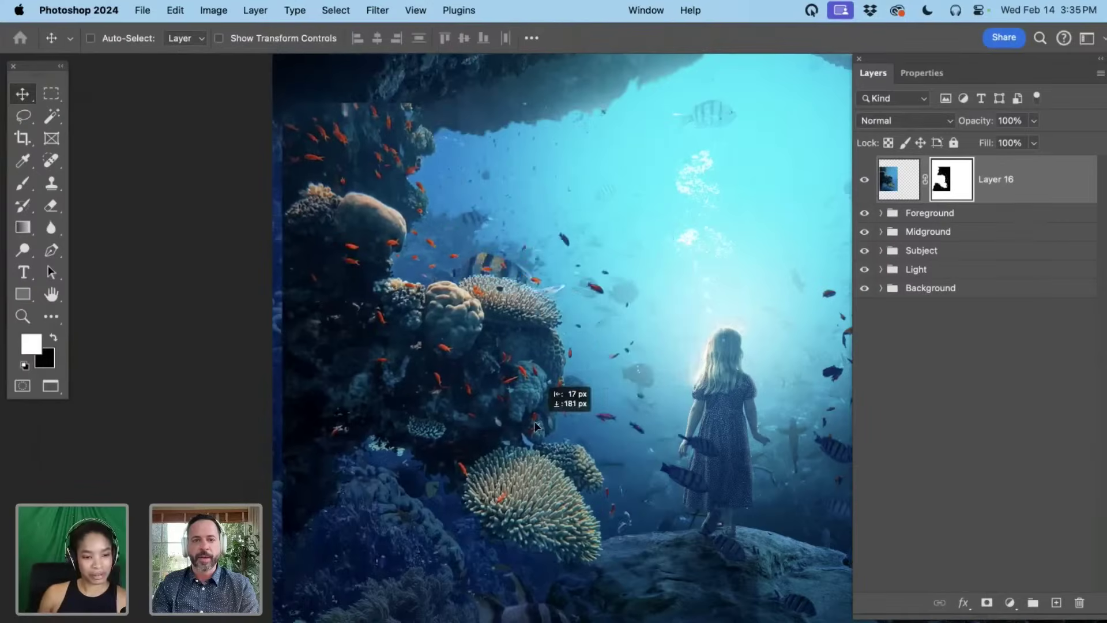
mouse_move(514, 424)
mouse_down()
mouse_move(521, 408)
mouse_move(520, 428)
mouse_up()
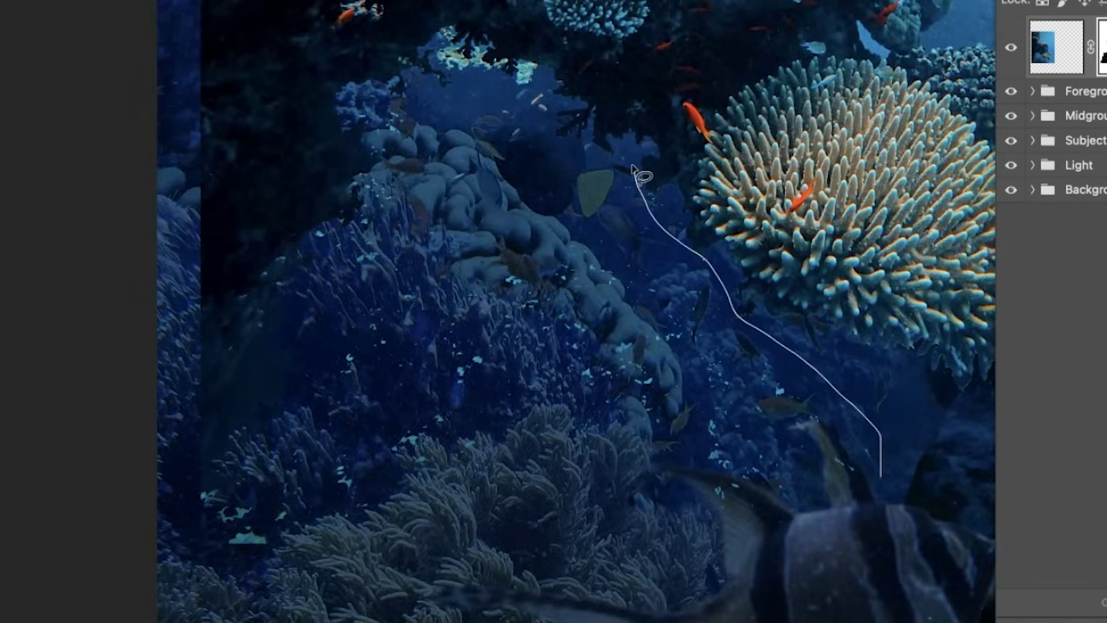
Step: Lasso the unwanted coral region and fill it with black on Layer 16's mask
drag(527, 106, 328, 243)
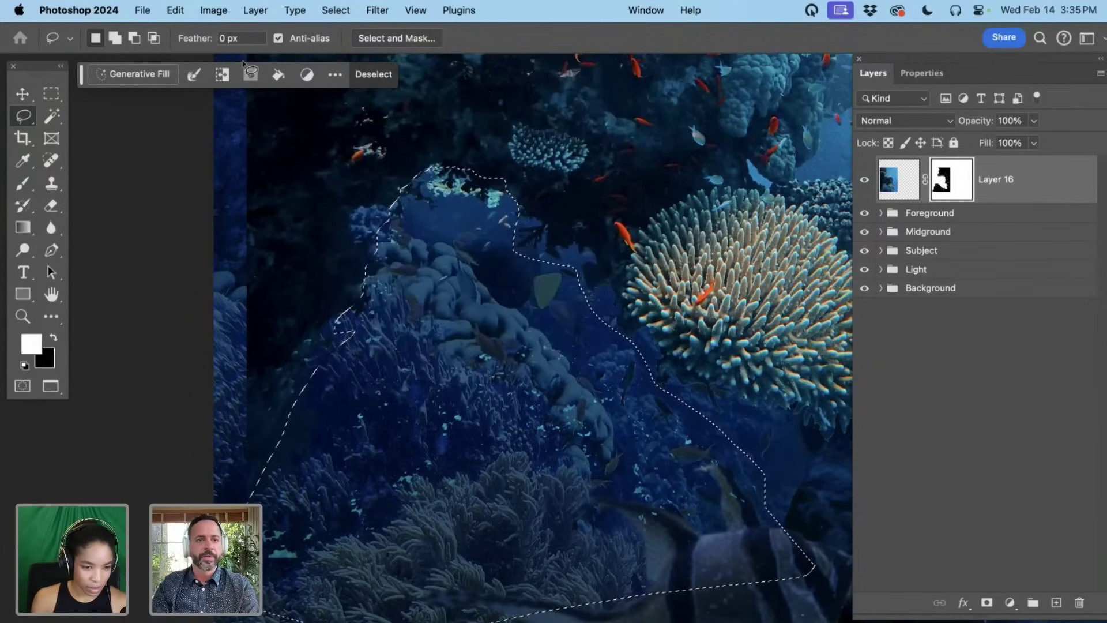
click(175, 10)
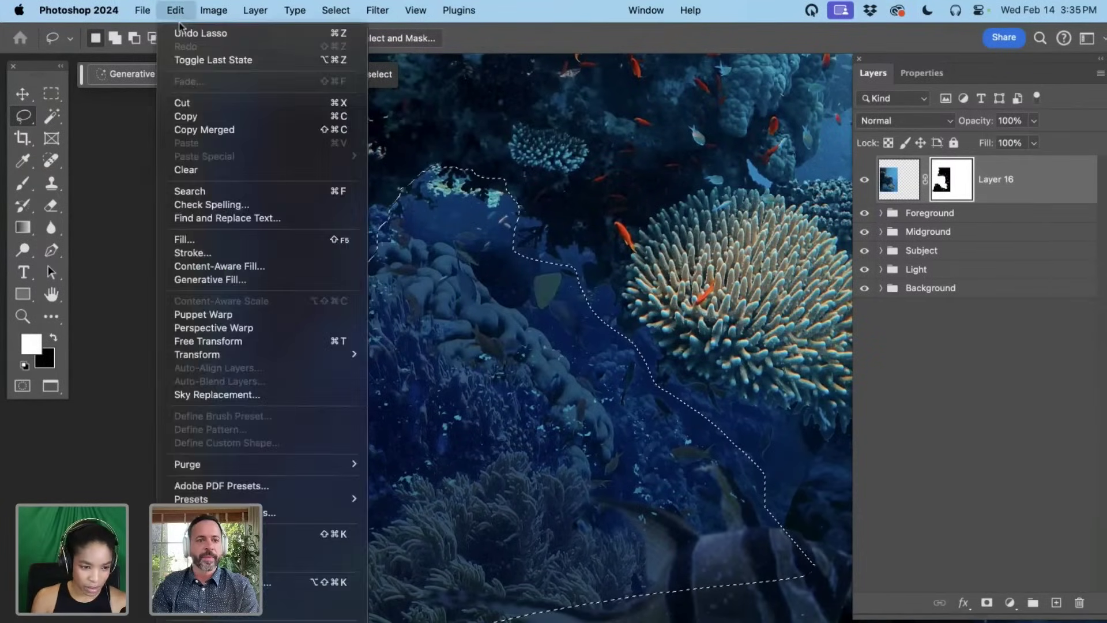
click(209, 243)
click(554, 282)
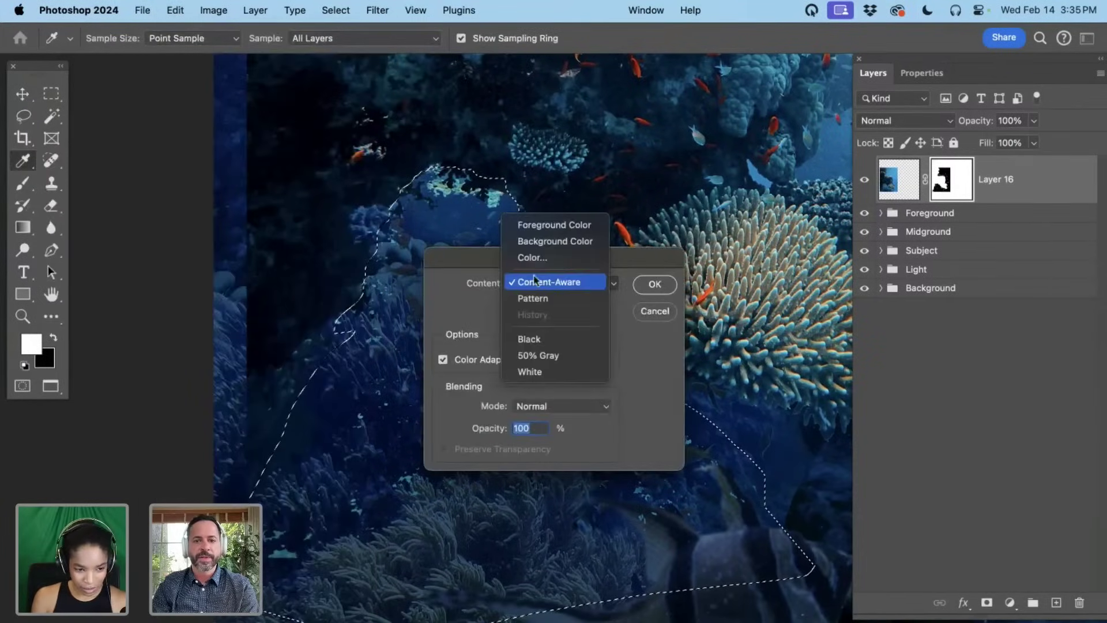
click(549, 339)
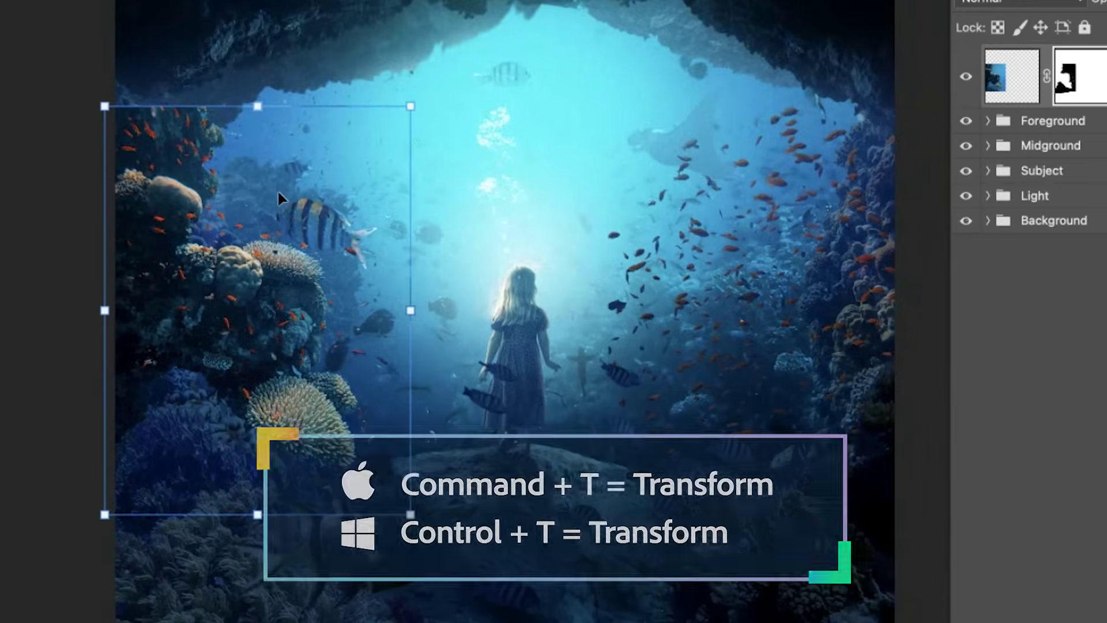
Step: Flip the coral horizontally, move it to the lower right, and nest Layer 16 in Foreground
right_click(278, 189)
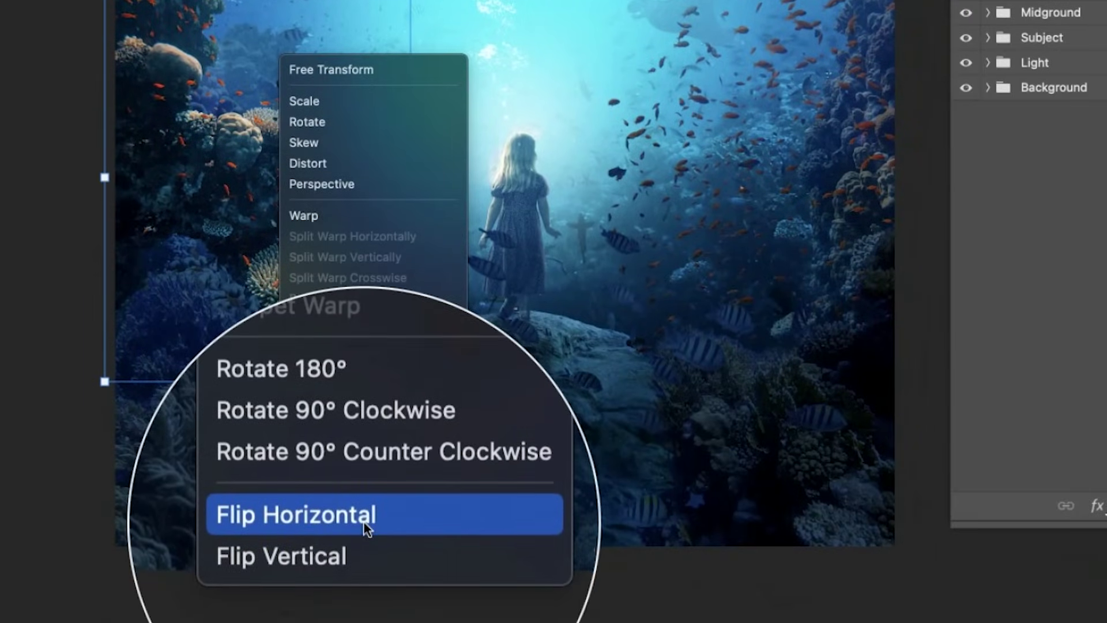
click(364, 520)
drag(328, 423, 700, 479)
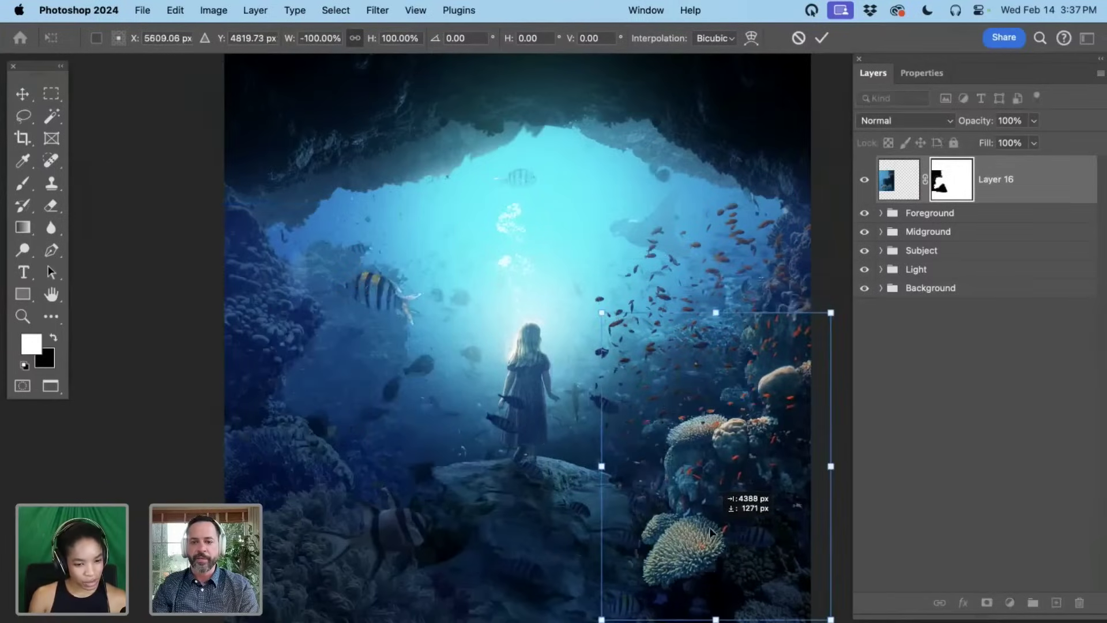
drag(710, 527, 730, 562)
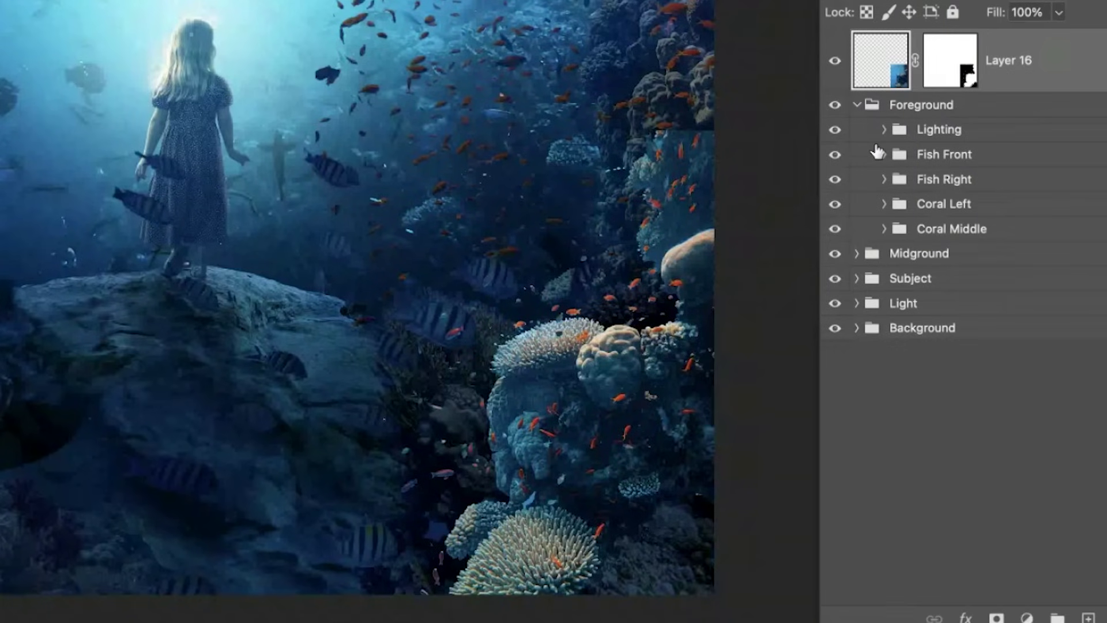
drag(877, 152, 878, 151)
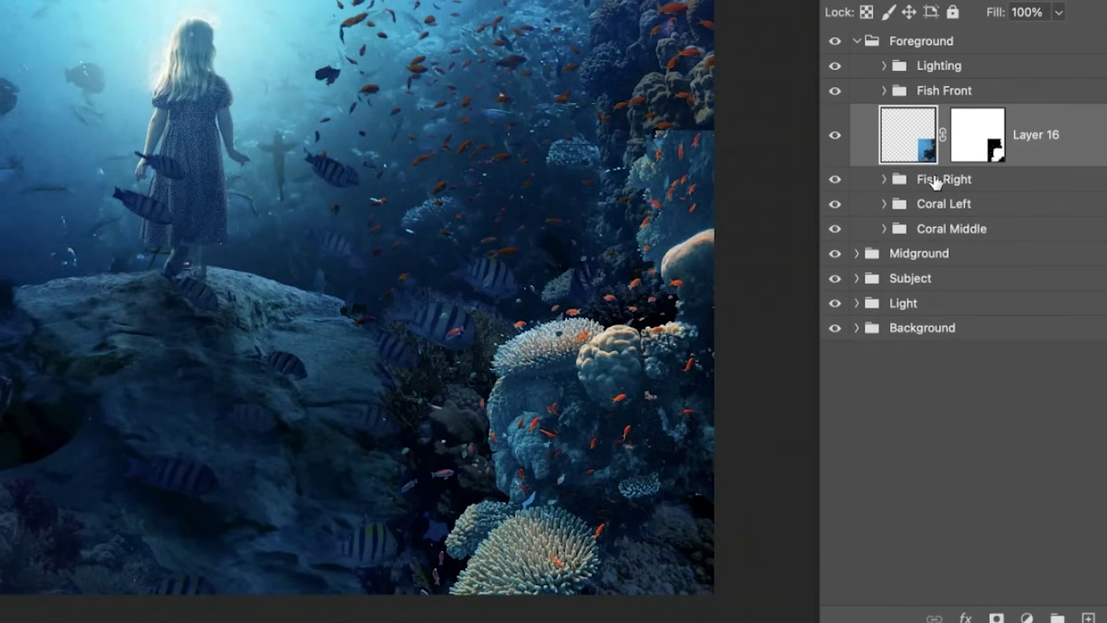
Step: Wrap Layer 16 in a group named 'New Coral' and target its pixels
key(super+g)
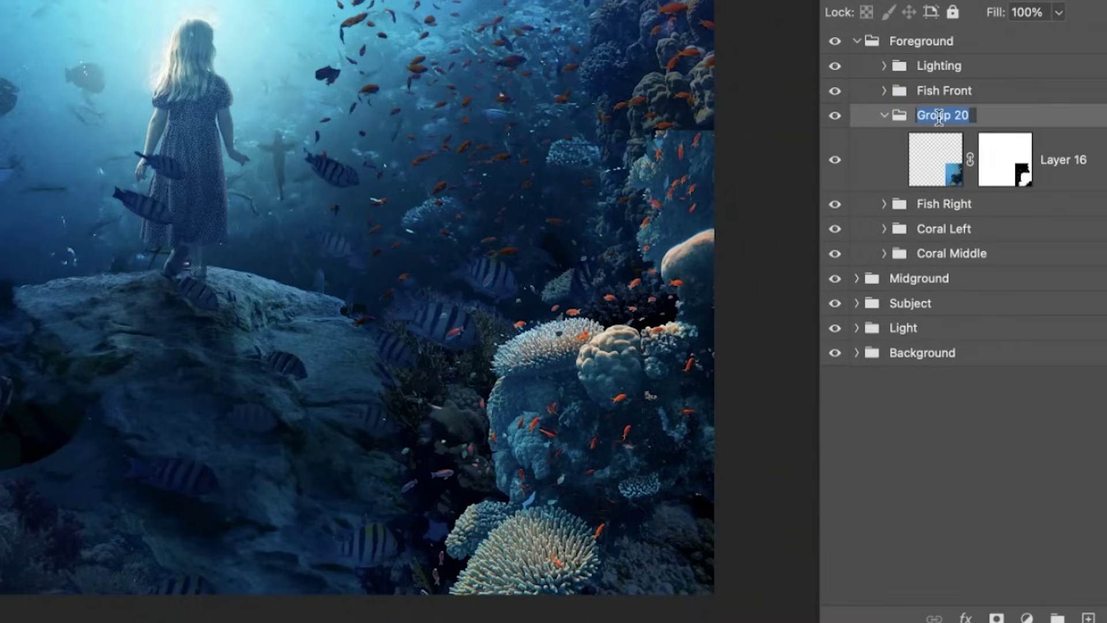
text(New Coral)
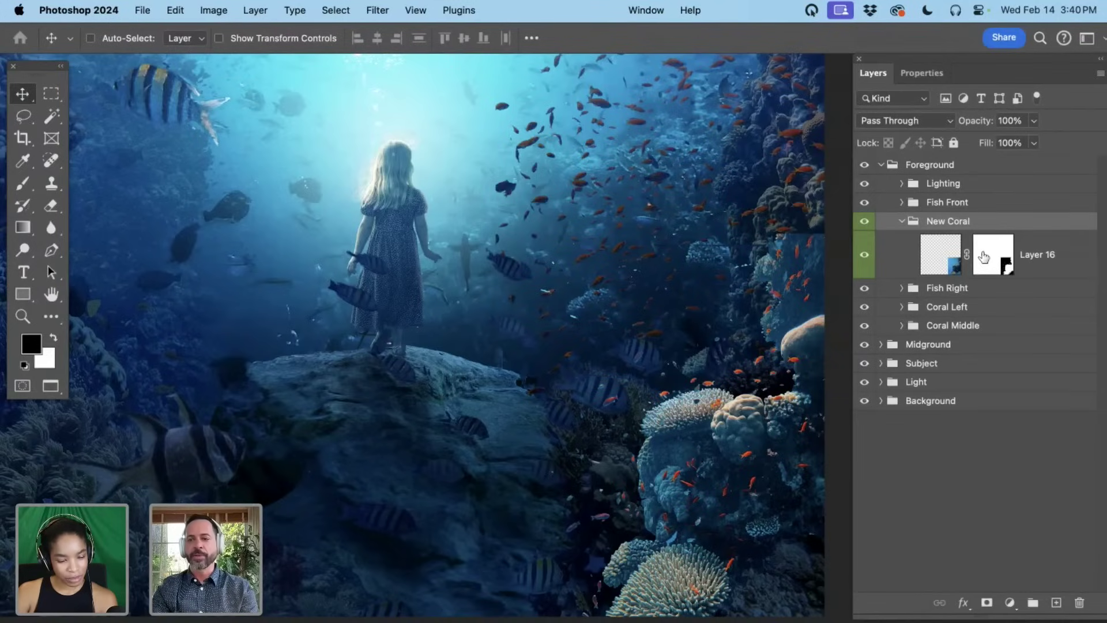
click(941, 255)
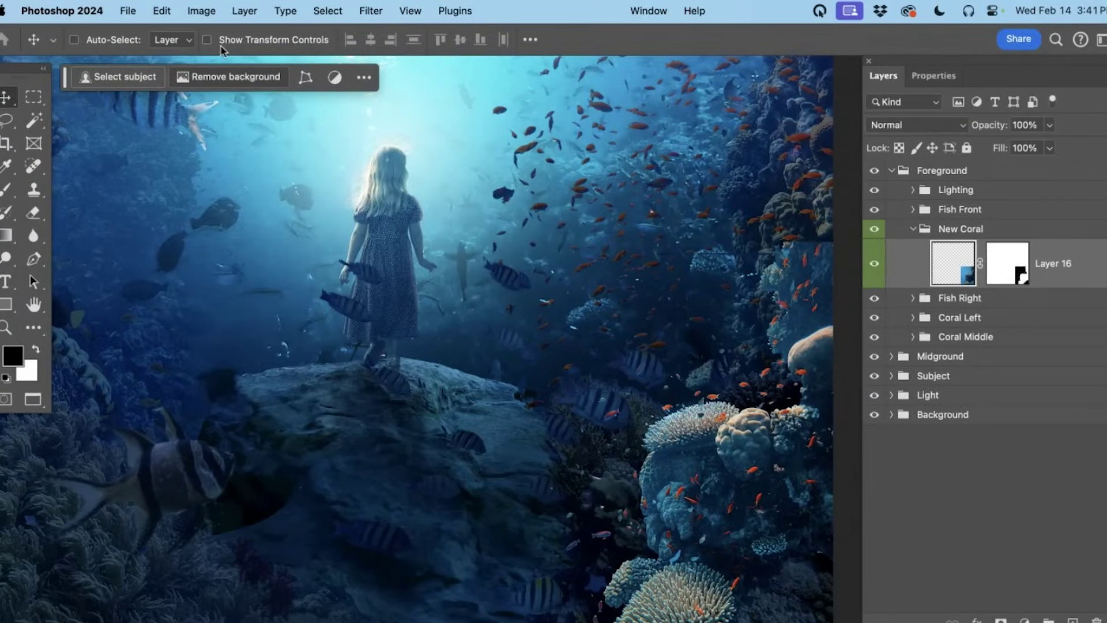
Step: Add a new Levels 31 adjustment layer from the Layer menu
click(245, 11)
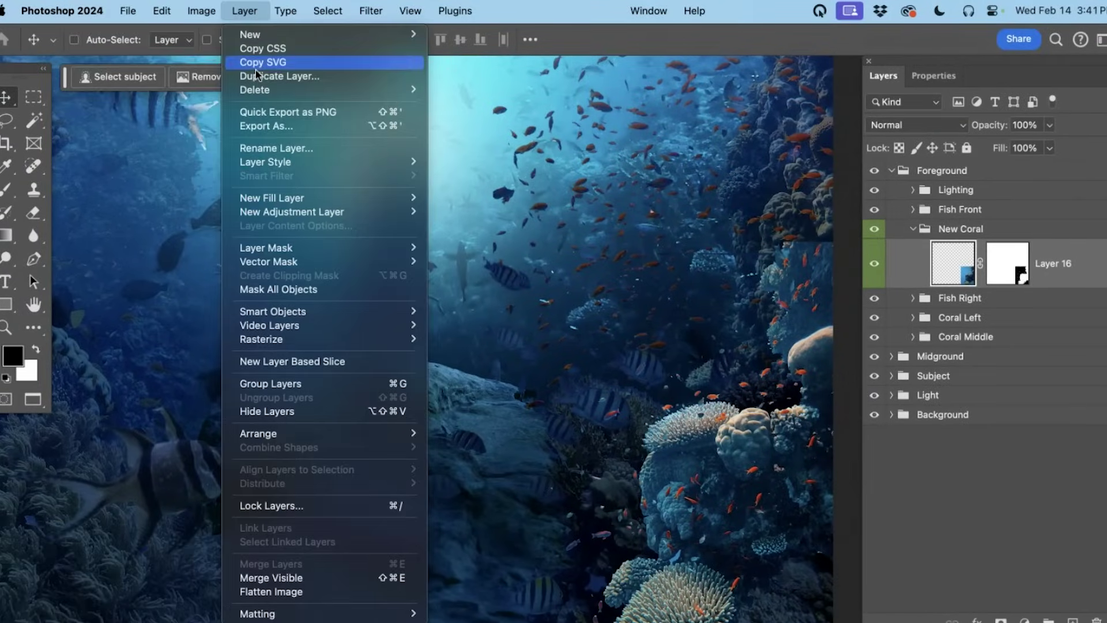
mouse_move(304, 212)
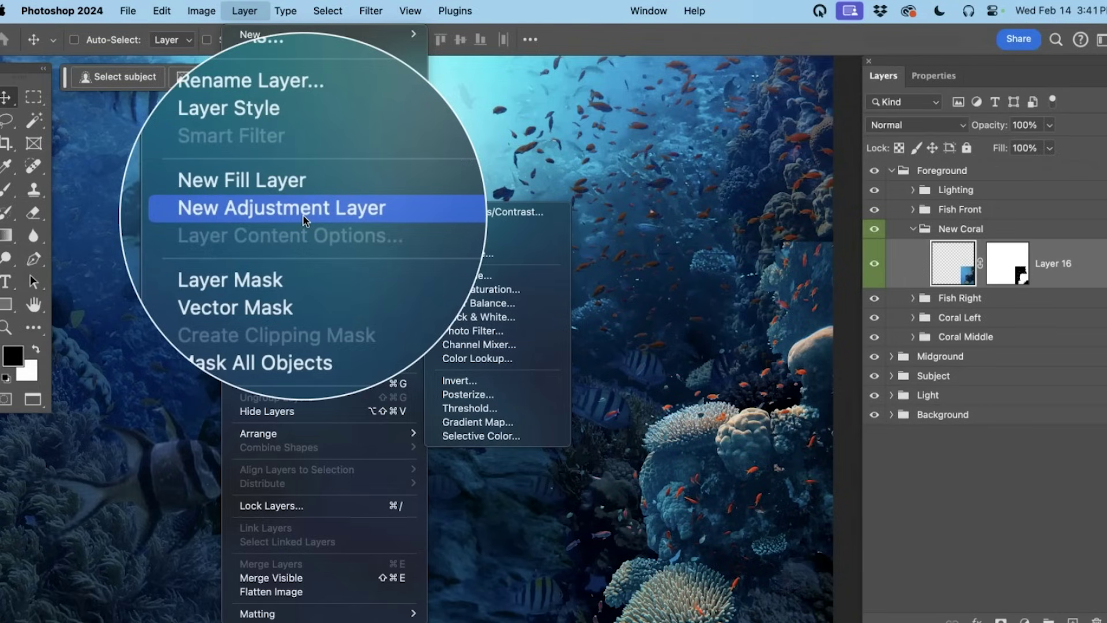
click(461, 223)
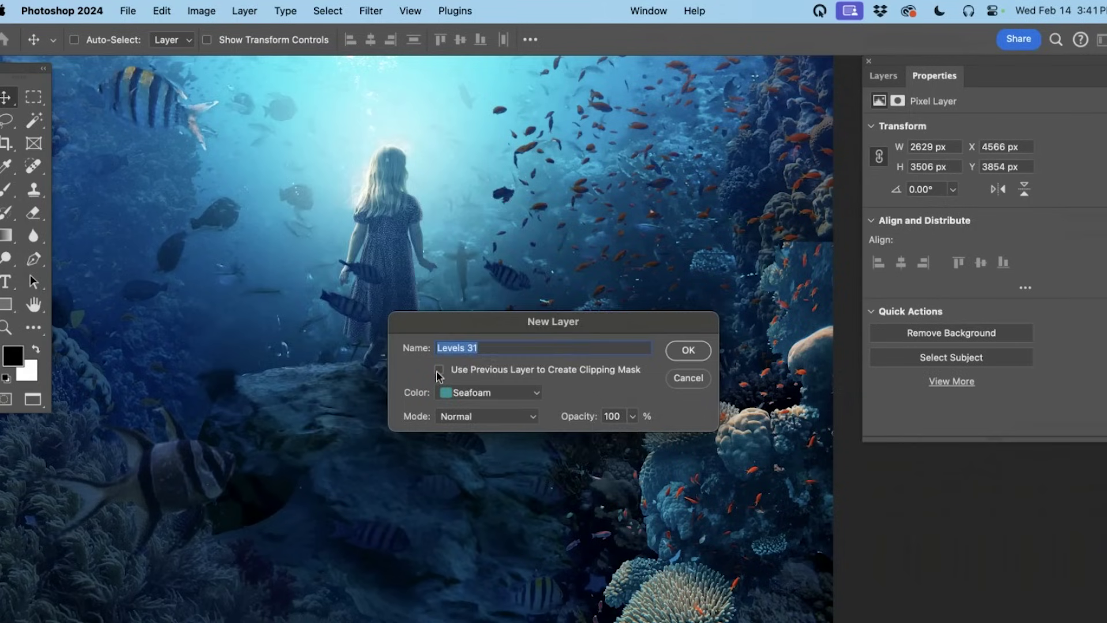
key(Return)
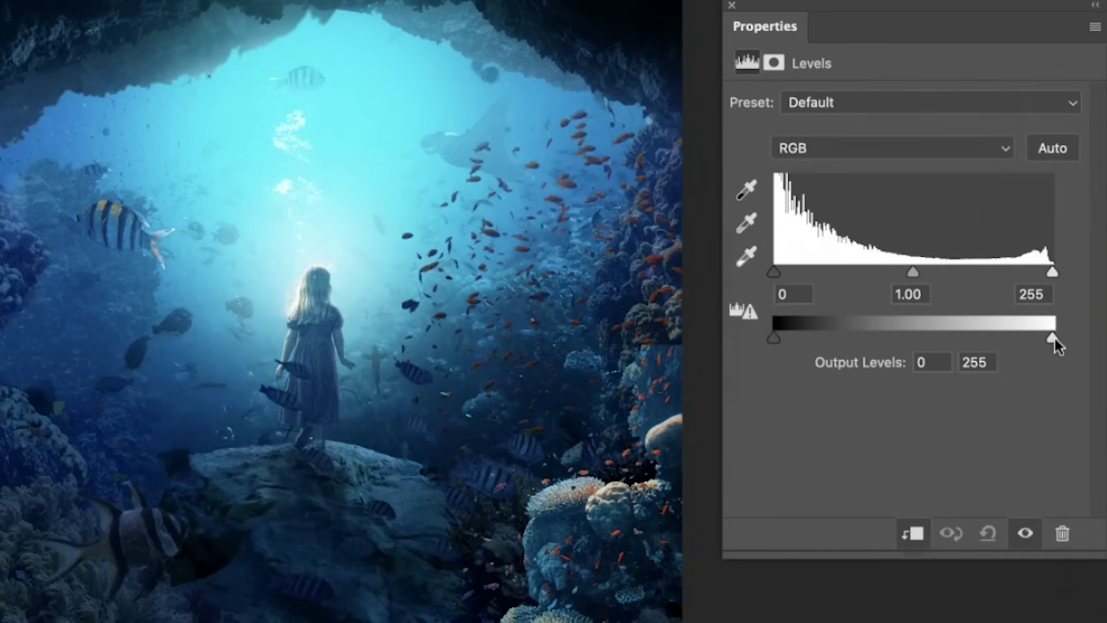
Step: Lower the Levels output white to 119 and clip the adjustment to Layer 16
drag(1054, 338, 985, 344)
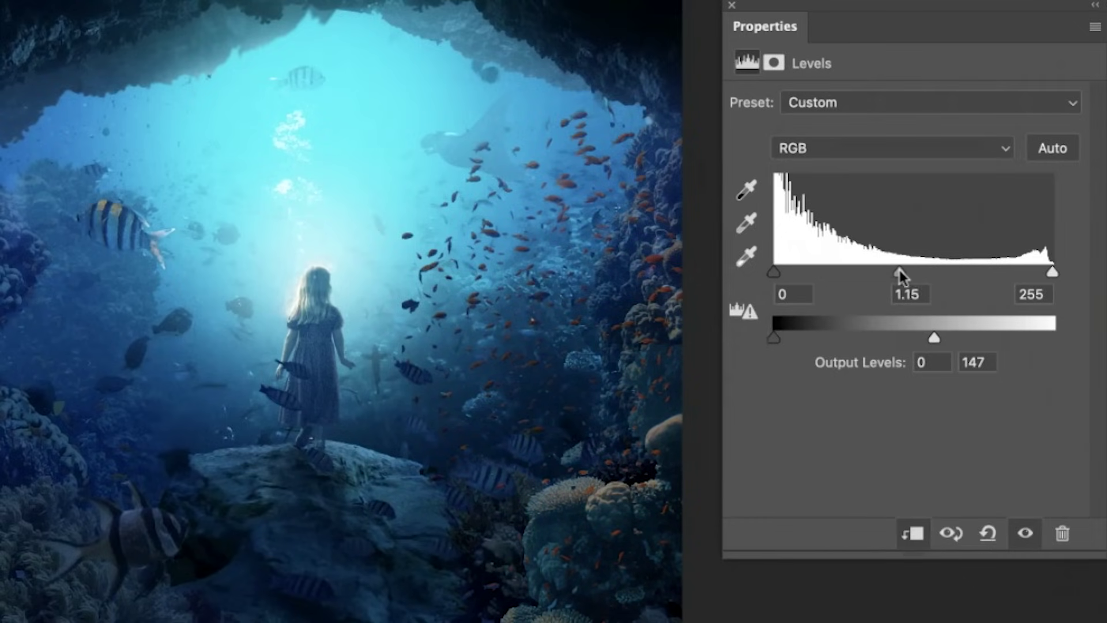
drag(929, 338, 905, 335)
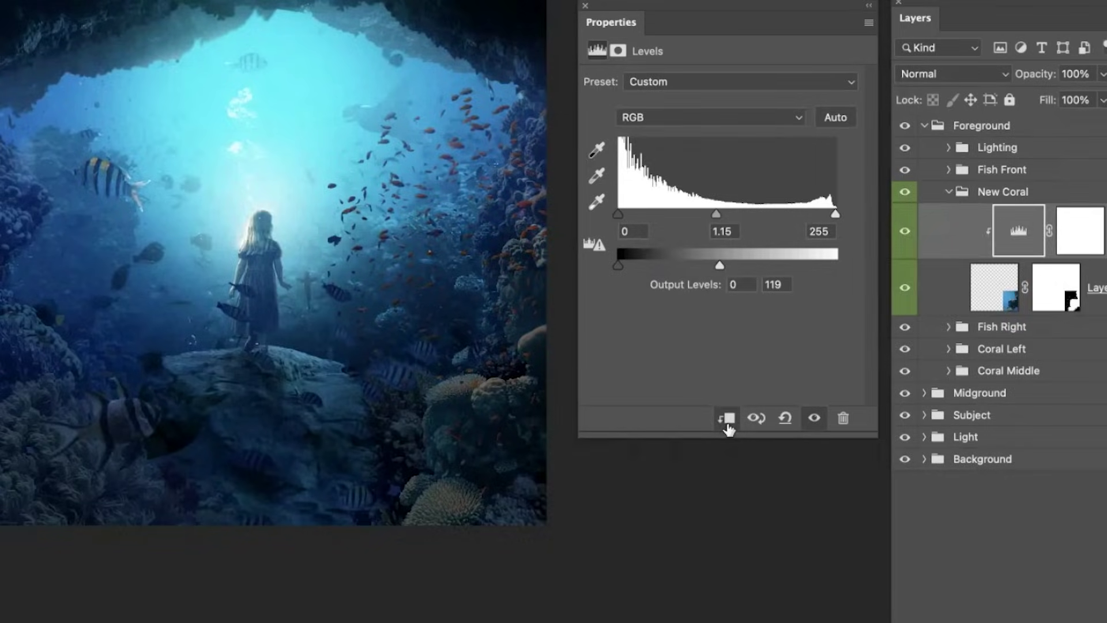
click(727, 419)
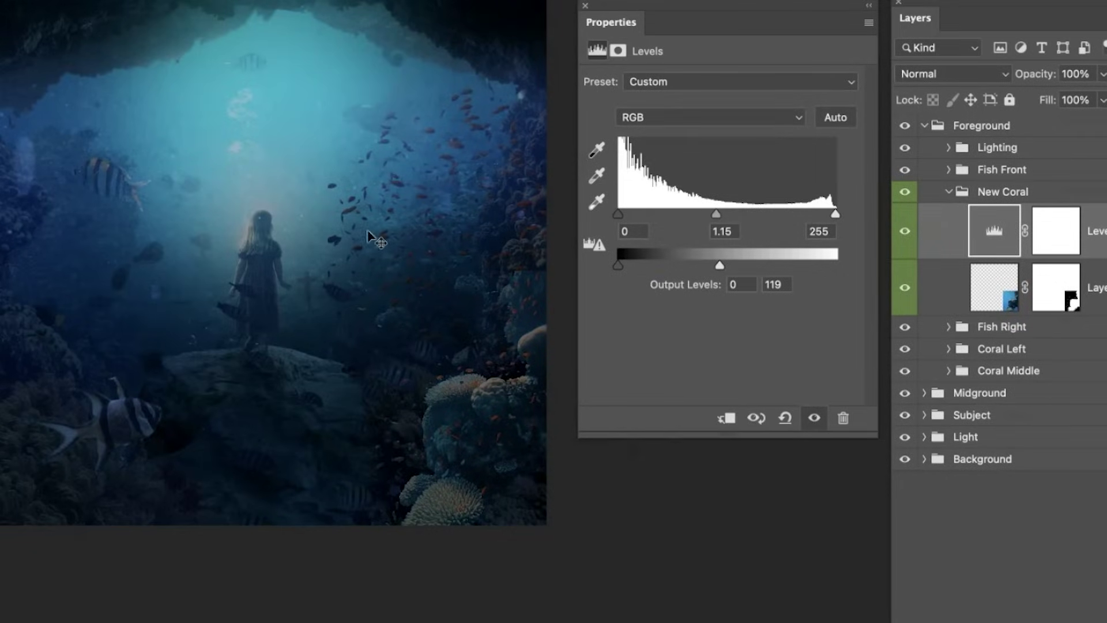
click(728, 420)
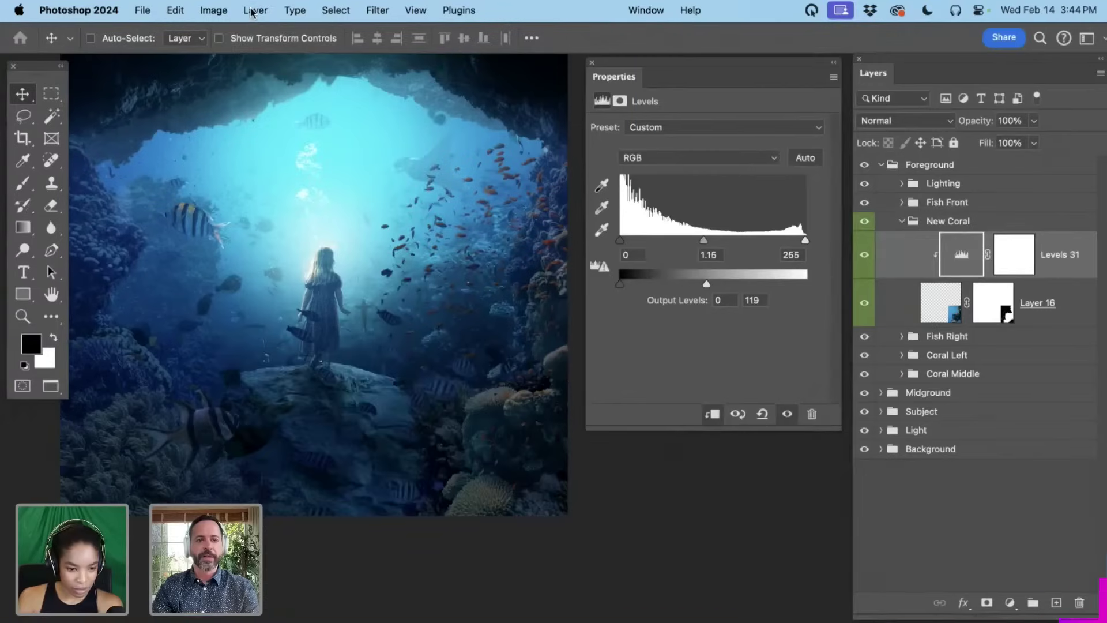
Step: Add a Color Balance 22 adjustment layer clipped to the new coral
click(255, 10)
mouse_move(324, 203)
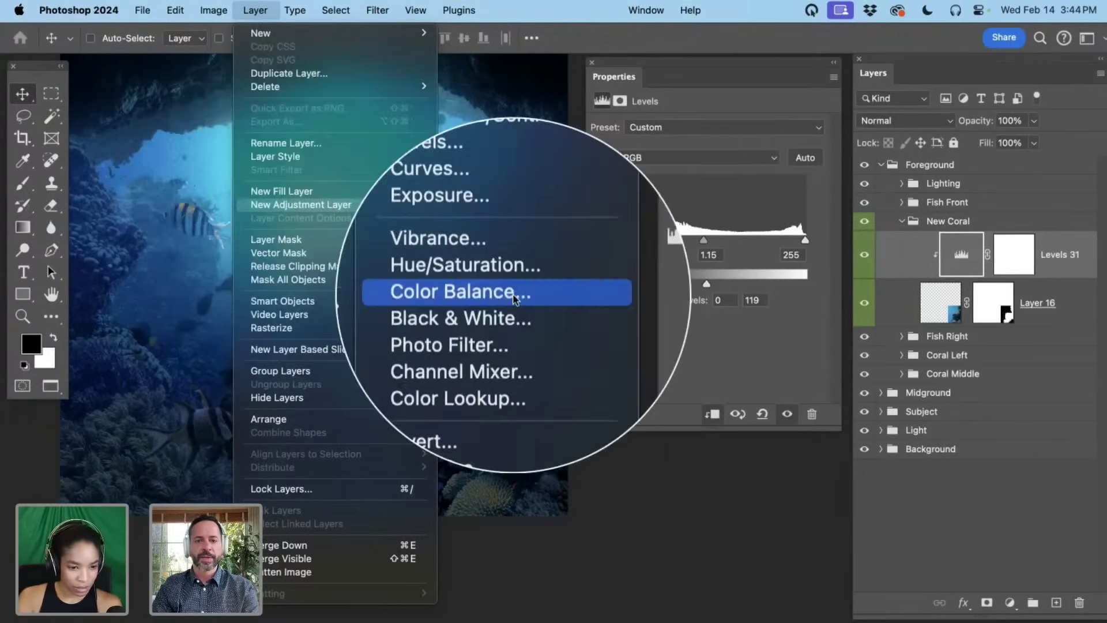
click(512, 297)
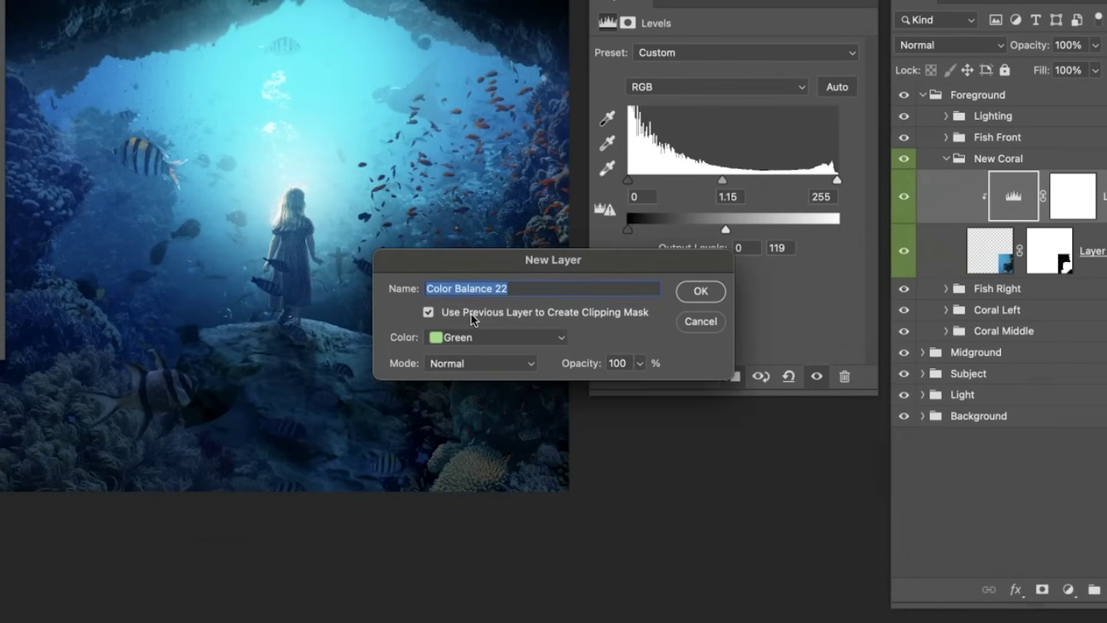
click(692, 292)
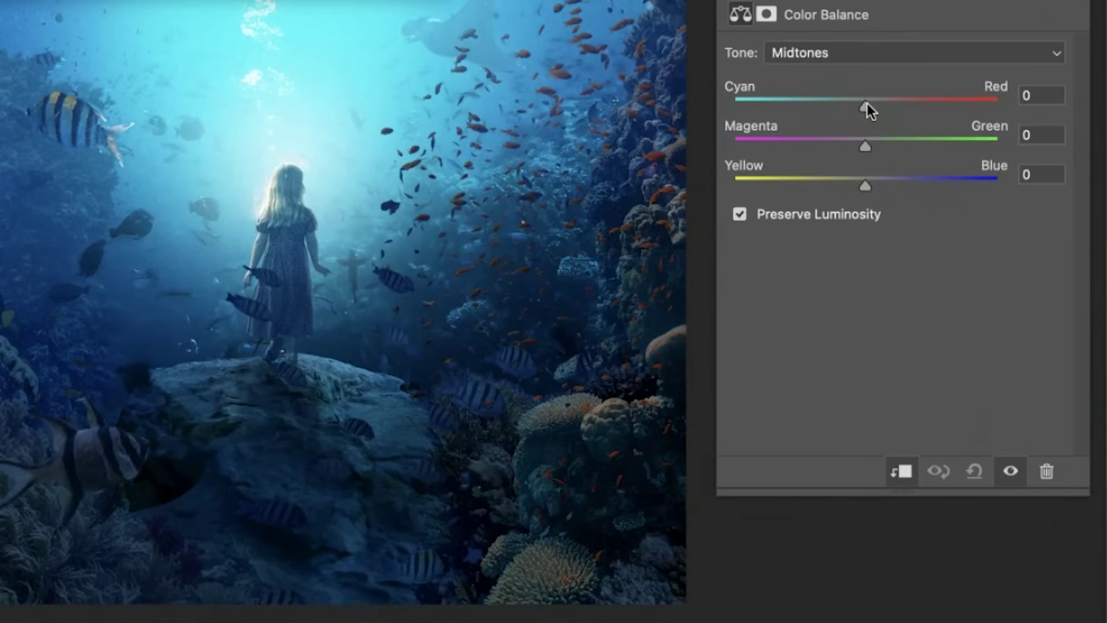
Step: Set Color Balance midtones cyan -26, highlights blue -20, and shadows red +9
drag(867, 105, 831, 105)
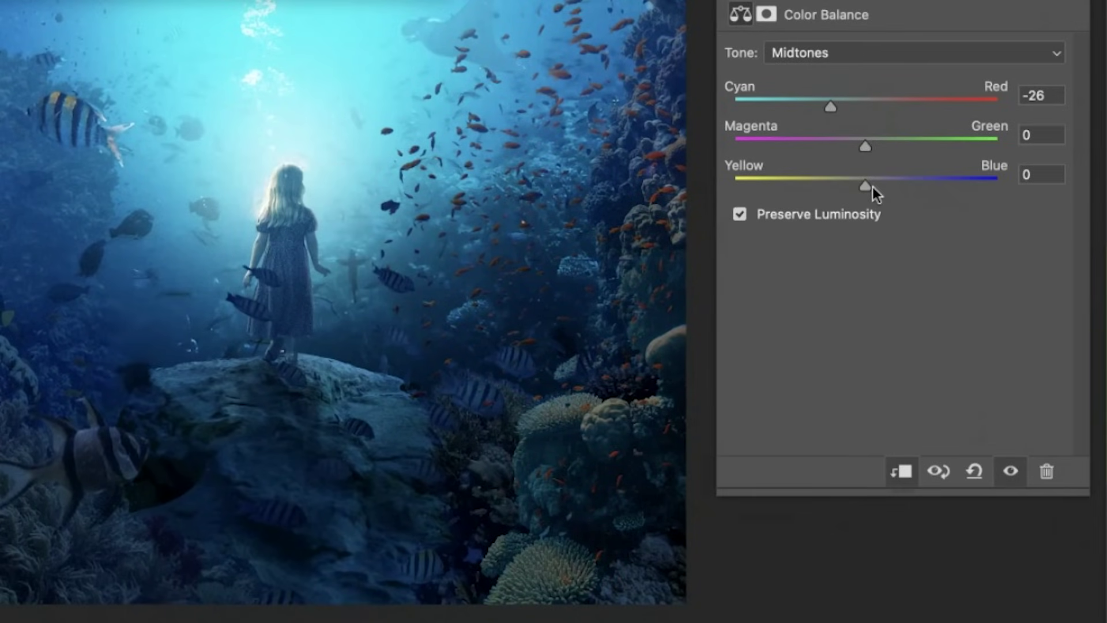
mouse_move(873, 186)
mouse_down()
mouse_move(907, 186)
mouse_move(856, 186)
mouse_up()
key(alt+3)
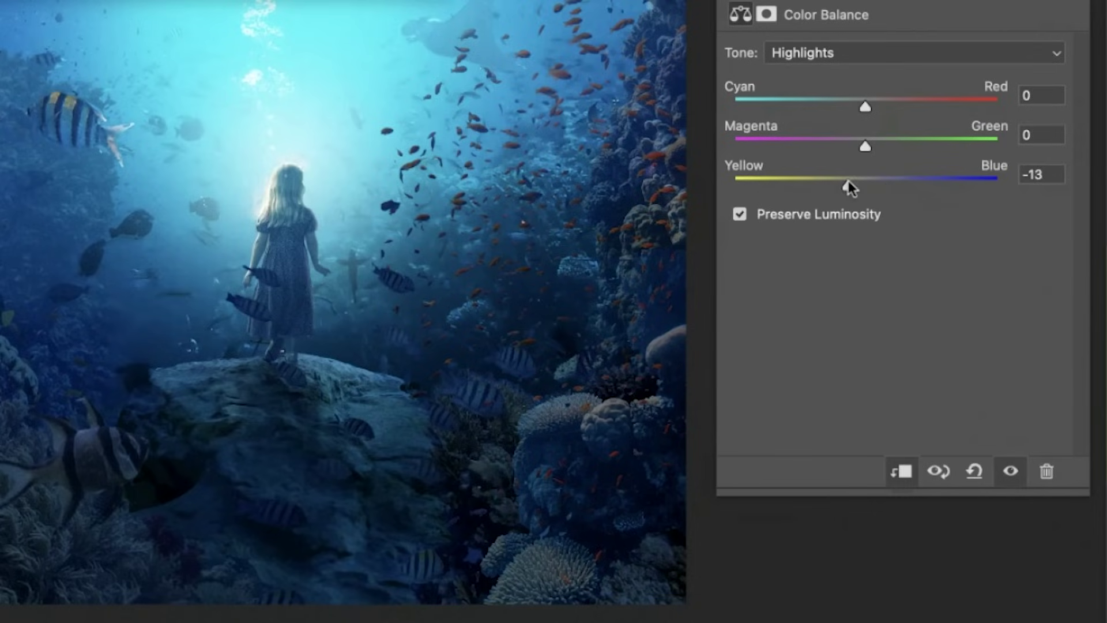
mouse_move(866, 106)
mouse_down()
mouse_move(839, 108)
mouse_move(878, 108)
mouse_up()
click(865, 53)
click(863, 13)
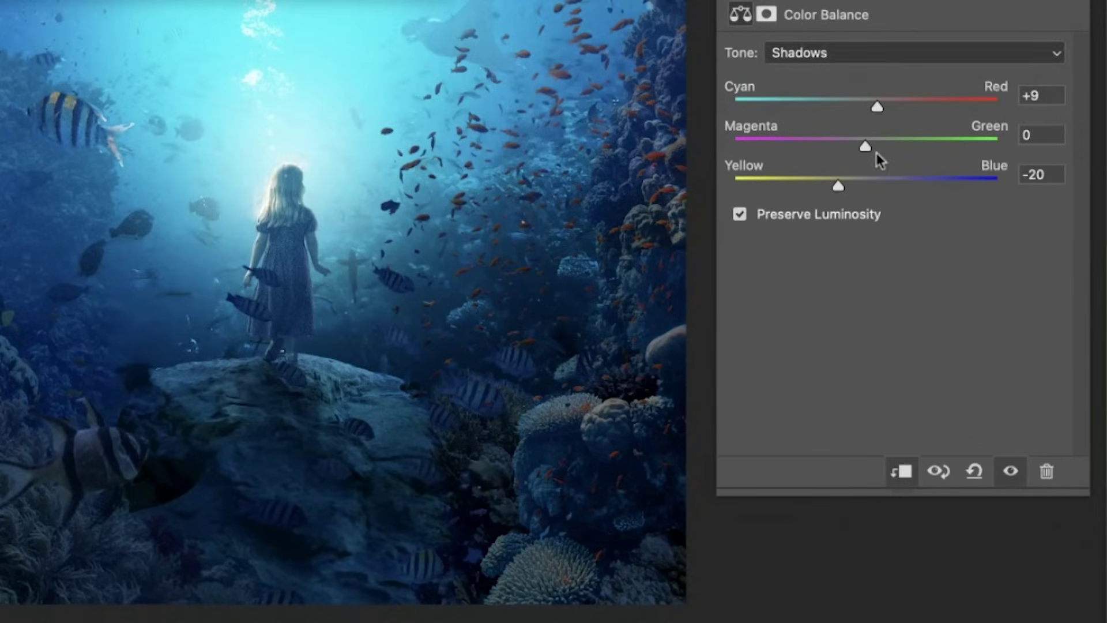
drag(868, 187, 873, 182)
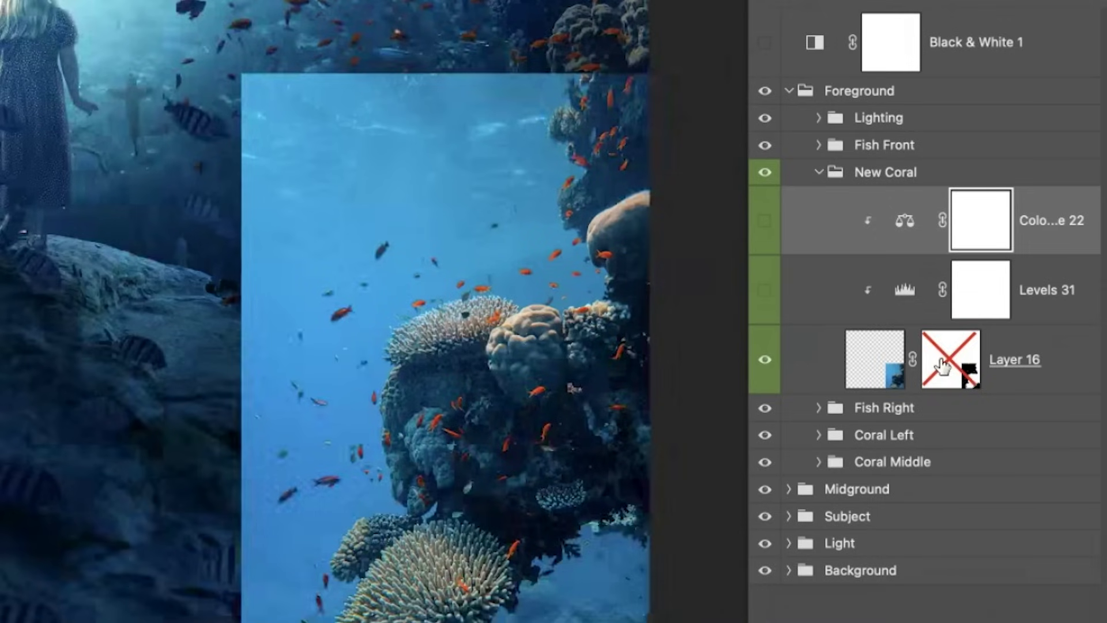
Step: Turn Levels 31 back on so the coral blends into the darker cave wall
click(766, 291)
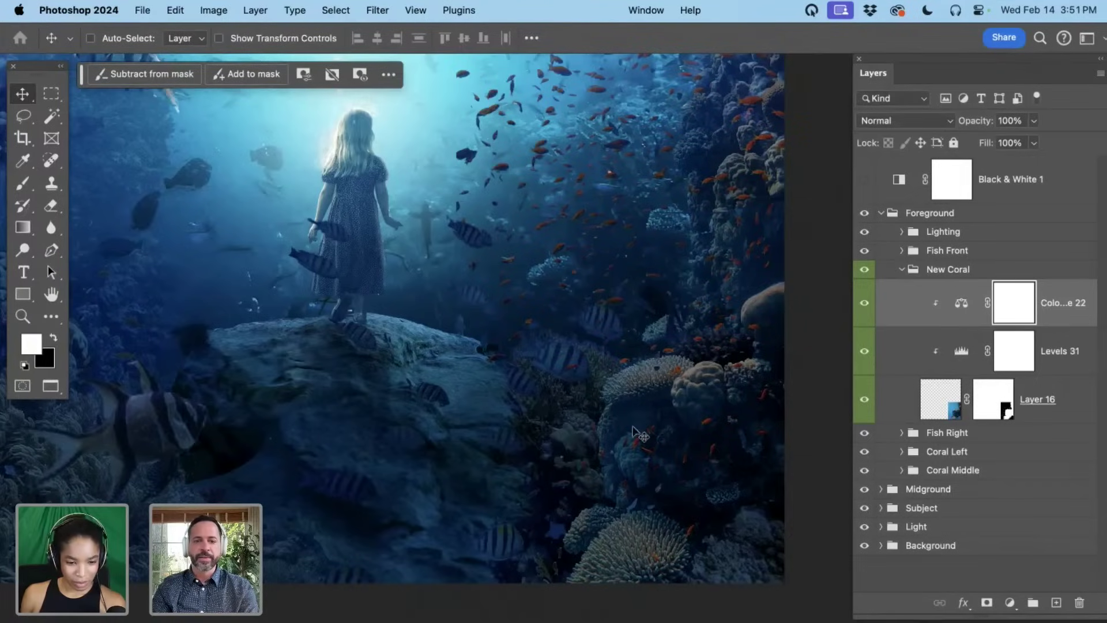
scroll(639, 434, up, 2)
scroll(639, 433, down, 4)
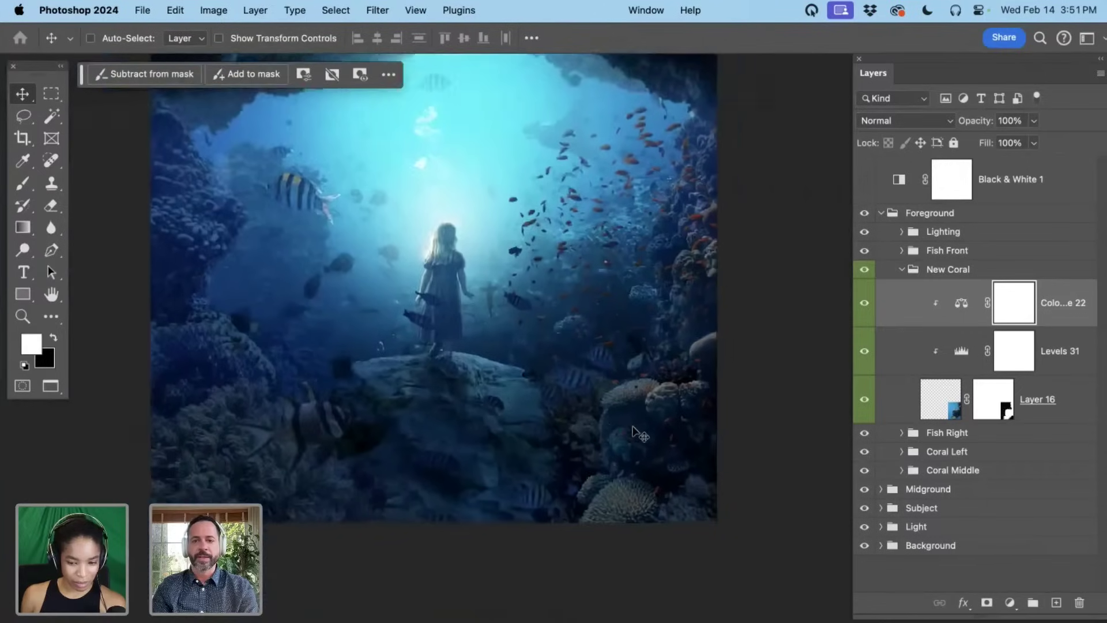